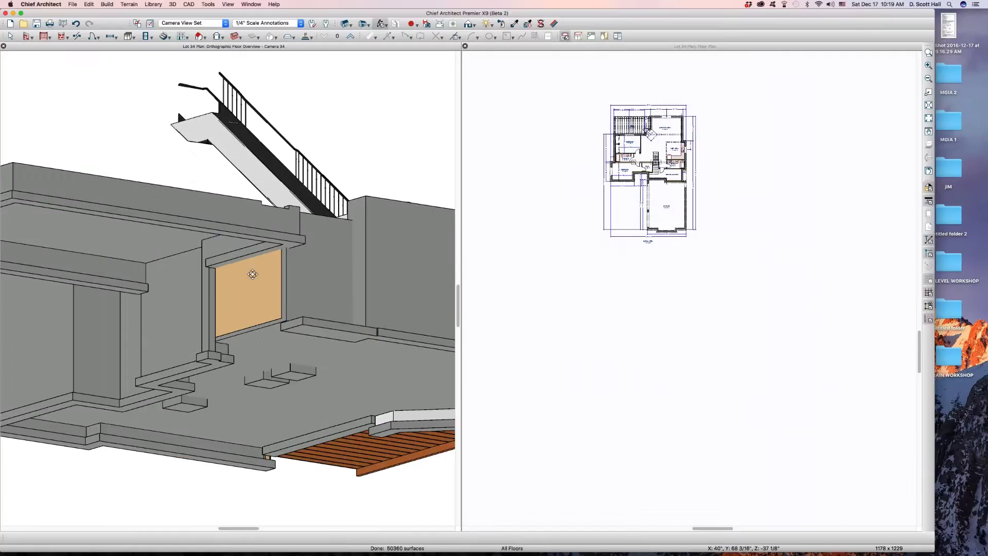
Step: Extend the foundation wall at the opening under the garage down to the footing in the 3D overview
{"action": "key", "text": "space"}
{"action": "left_click", "coordinate": [223, 242]}
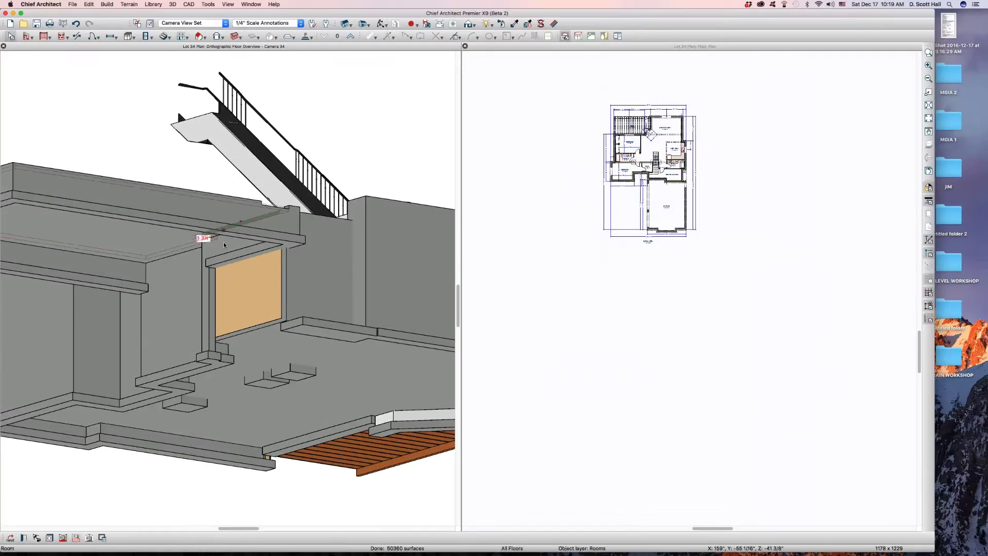
{"action": "left_click", "coordinate": [223, 241]}
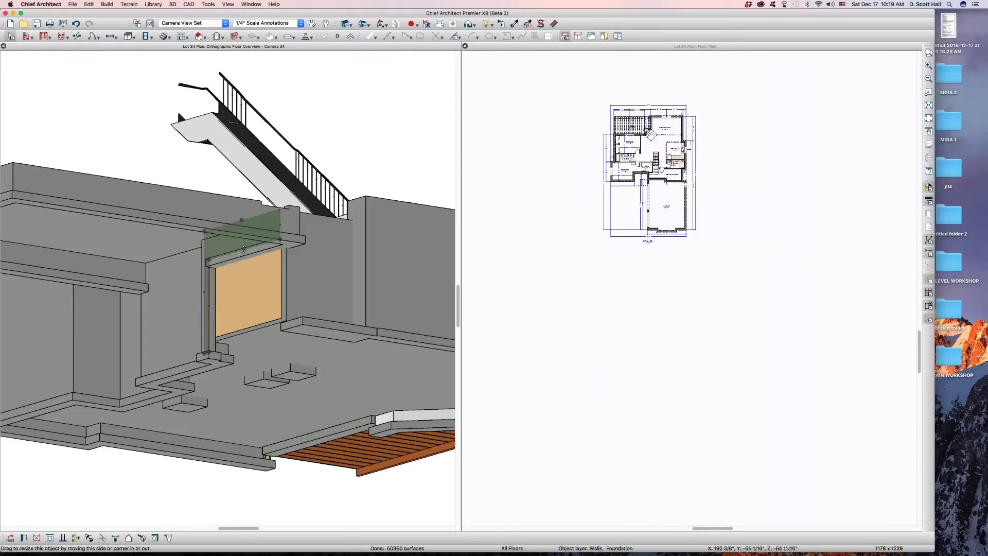
{"action": "left_click_drag", "start_coordinate": [241, 252], "coordinate": [209, 349]}
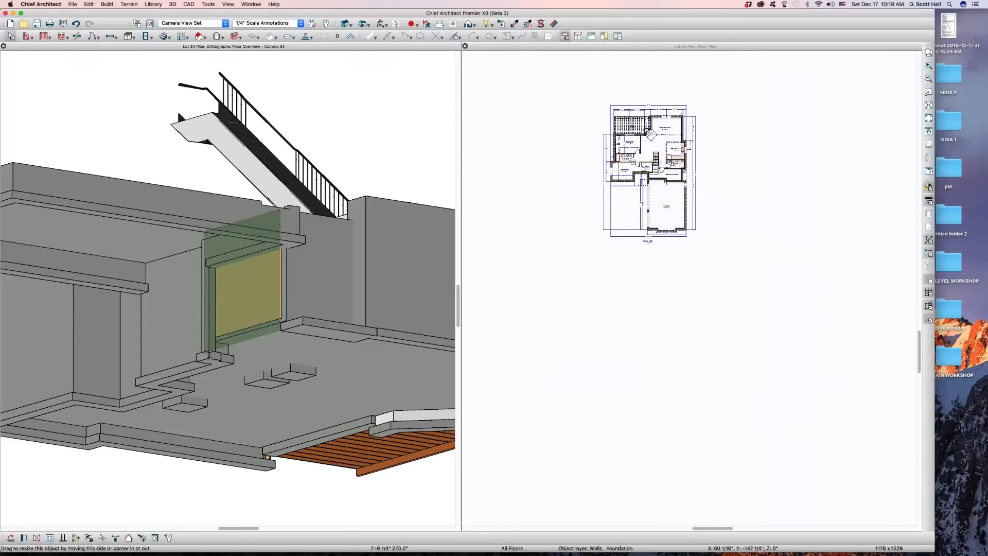
{"action": "scroll", "coordinate": [185, 304], "scroll_direction": "down", "scroll_amount": 3}
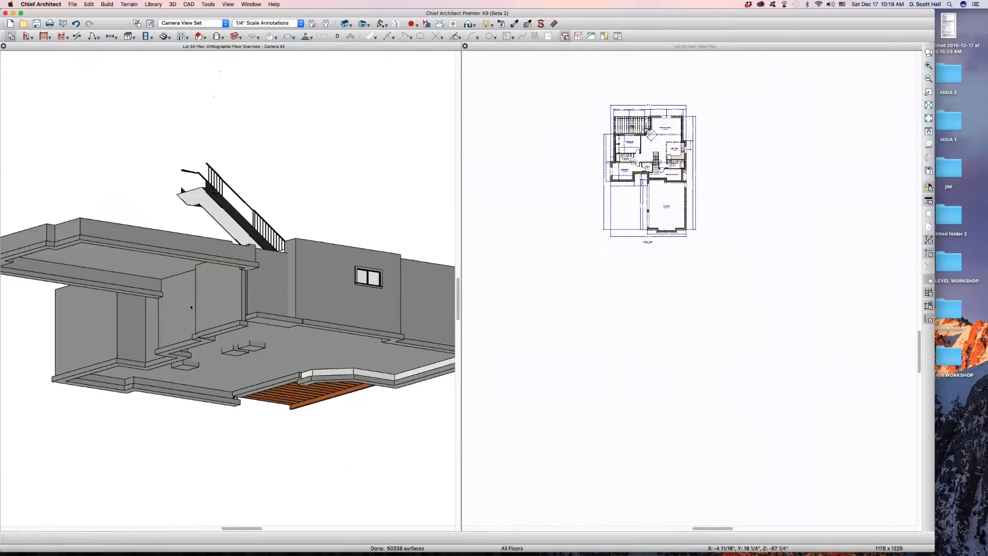
{"action": "left_click", "coordinate": [190, 290]}
{"action": "middle_click_drag", "start_coordinate": [199, 290], "coordinate": [271, 344]}
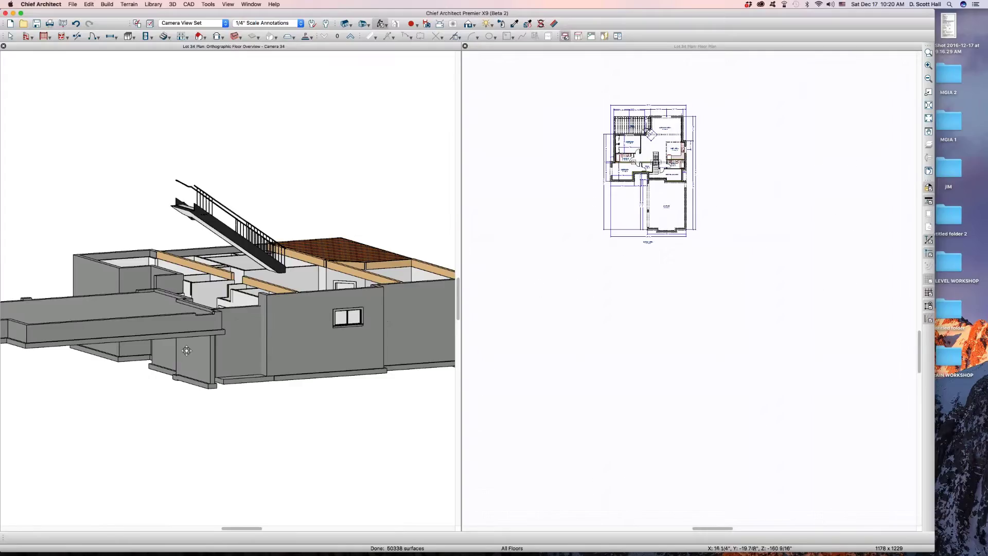
Step: Reset the bottom height of the foundation wall under the garage to its default
{"action": "scroll", "coordinate": [150, 375], "scroll_direction": "up", "scroll_amount": 3}
{"action": "left_click", "coordinate": [11, 36]}
{"action": "left_click", "coordinate": [218, 353]}
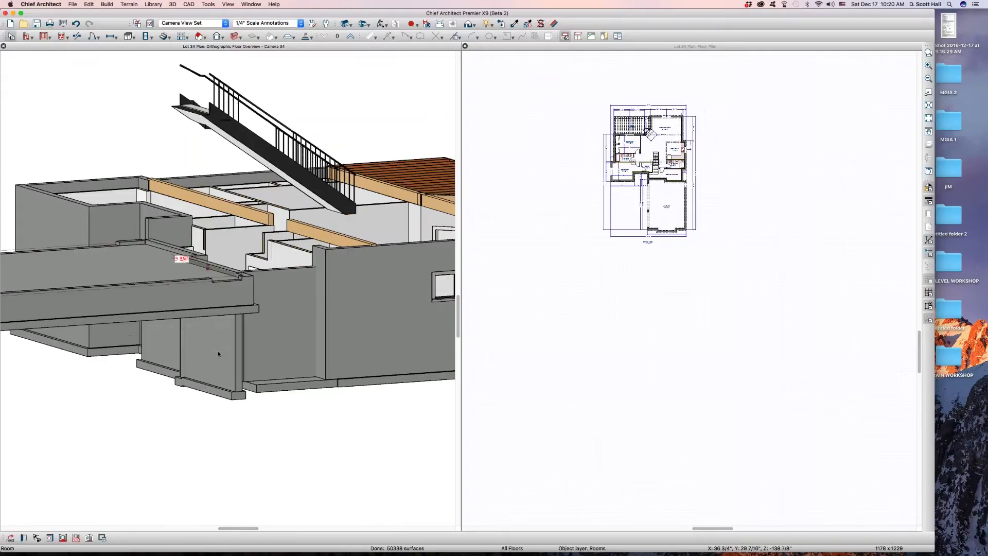
{"action": "left_click", "coordinate": [218, 353]}
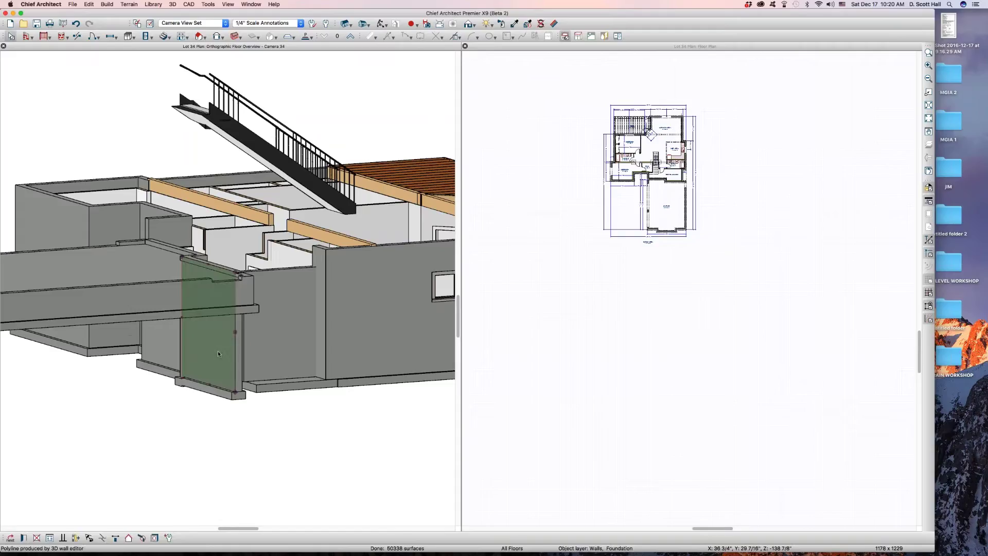
{"action": "double_click", "coordinate": [22, 248]}
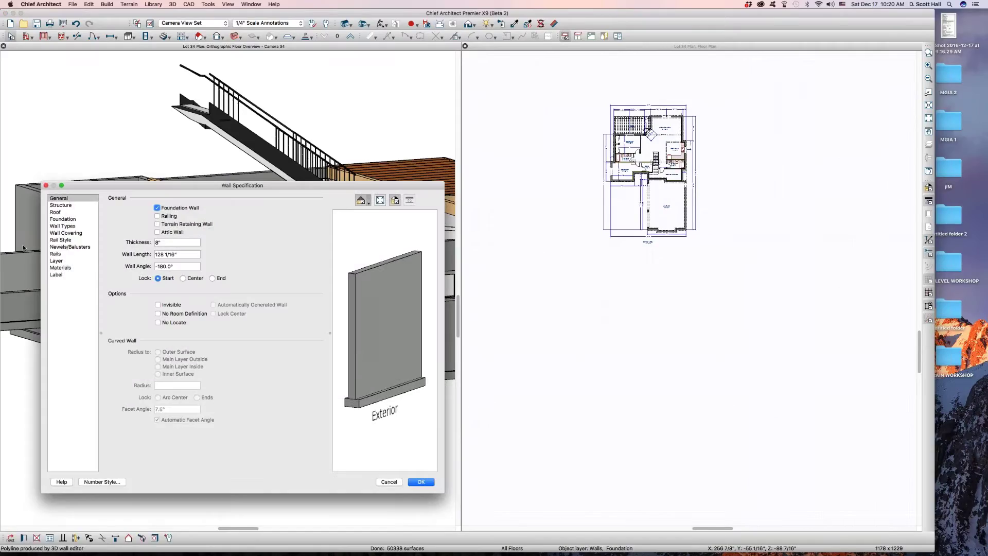
{"action": "left_click", "coordinate": [71, 205]}
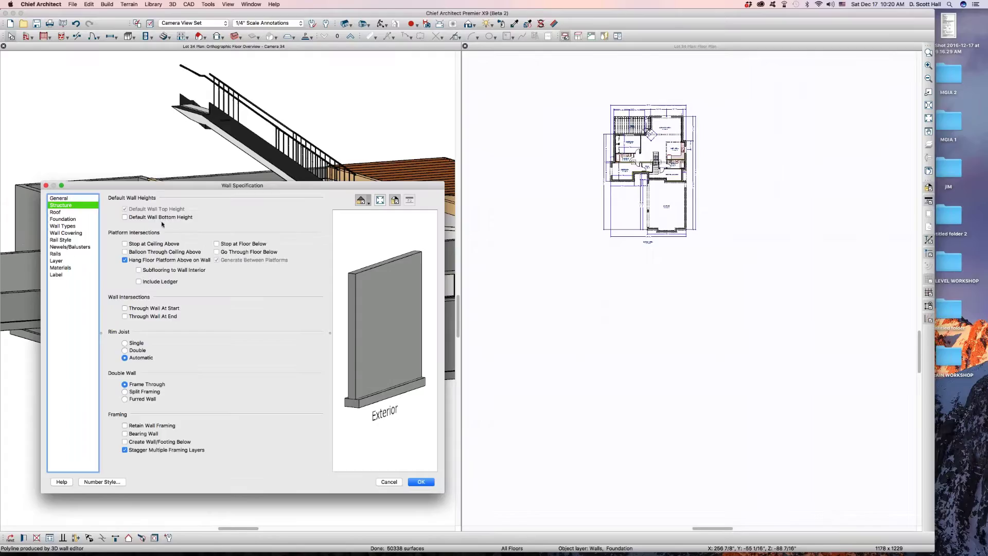
{"action": "key", "text": "Return"}
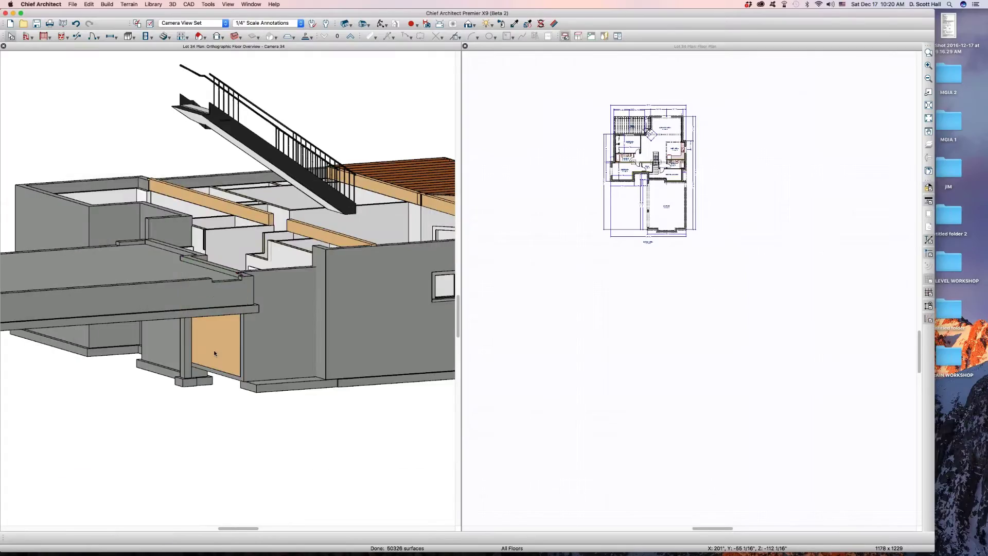
Step: Shorten both side garage foundation walls in the foundation plan, pulling their house-side ends back from the house while keeping them straight
{"action": "left_click", "coordinate": [667, 240]}
{"action": "scroll", "coordinate": [668, 241], "scroll_direction": "up", "scroll_amount": 5}
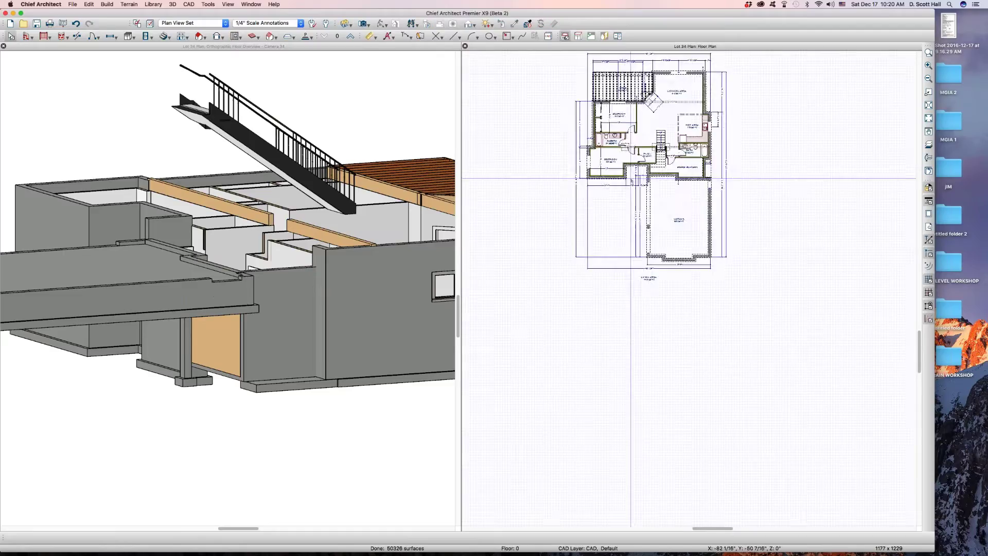
{"action": "scroll", "coordinate": [686, 206], "scroll_direction": "up", "scroll_amount": 3}
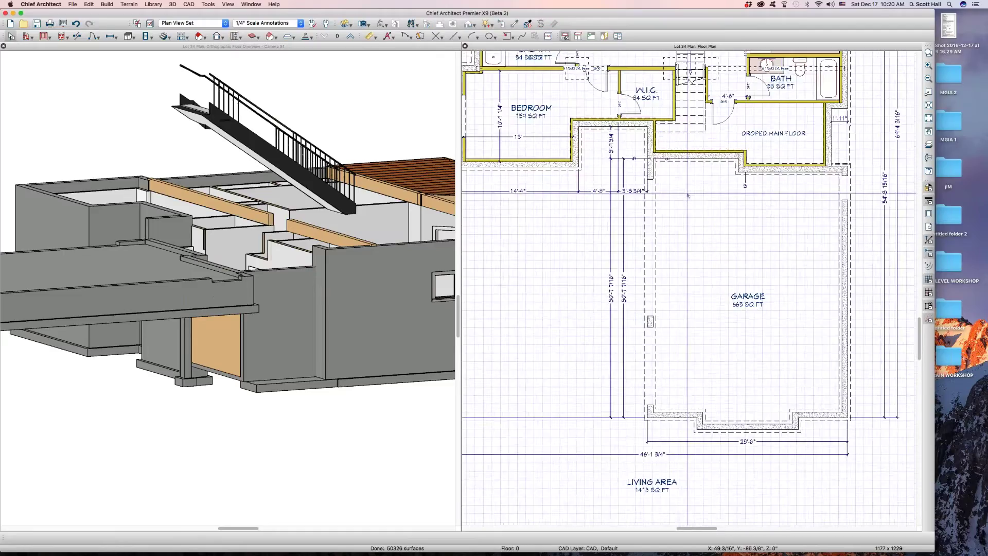
{"action": "scroll", "coordinate": [496, 207], "scroll_direction": "down", "scroll_amount": 3}
{"action": "scroll", "coordinate": [762, 216], "scroll_direction": "up", "scroll_amount": 1}
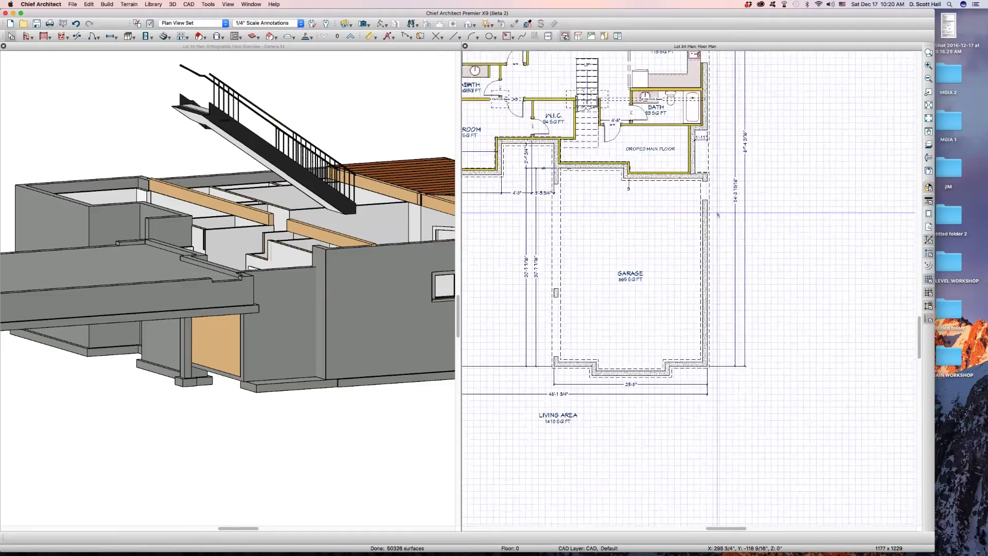
{"action": "left_click", "coordinate": [700, 222]}
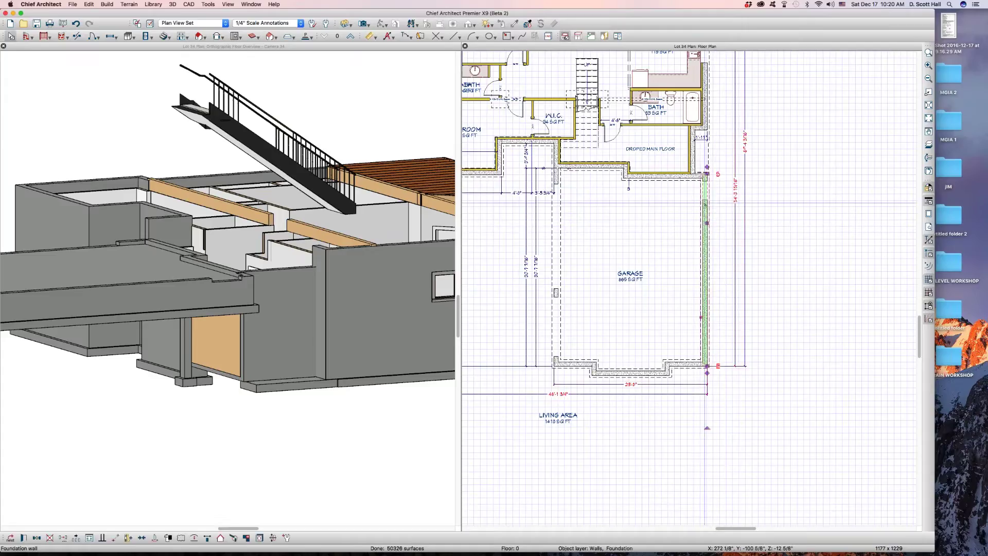
{"action": "left_click_drag", "start_coordinate": [707, 175], "coordinate": [708, 213]}
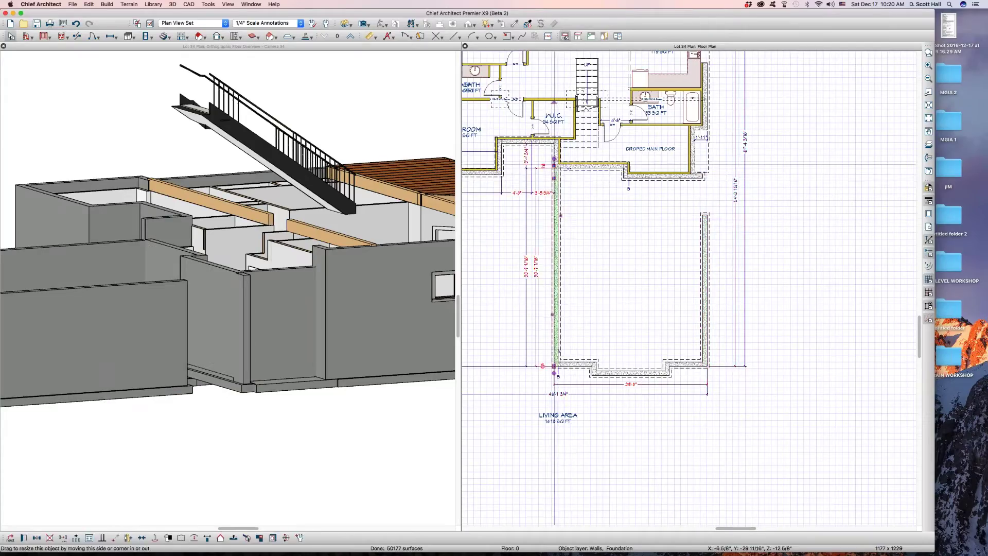
{"action": "left_click", "coordinate": [557, 176]}
{"action": "left_click_drag", "start_coordinate": [557, 176], "coordinate": [575, 213]}
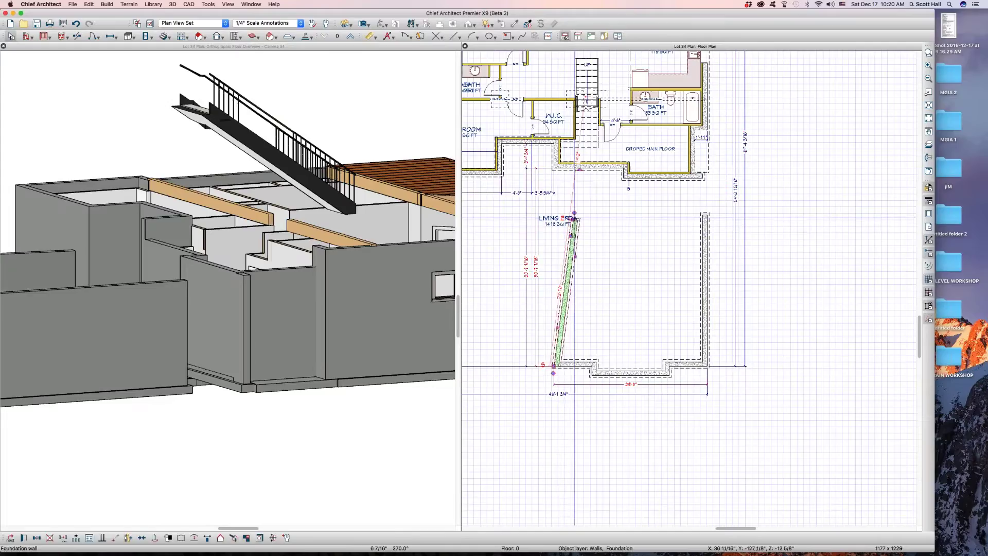
{"action": "left_click_drag", "start_coordinate": [575, 215], "coordinate": [558, 220]}
Step: Close off the garage foundation with a stepped wall running between the shortened ends of its two side walls
{"action": "left_click", "coordinate": [169, 220]}
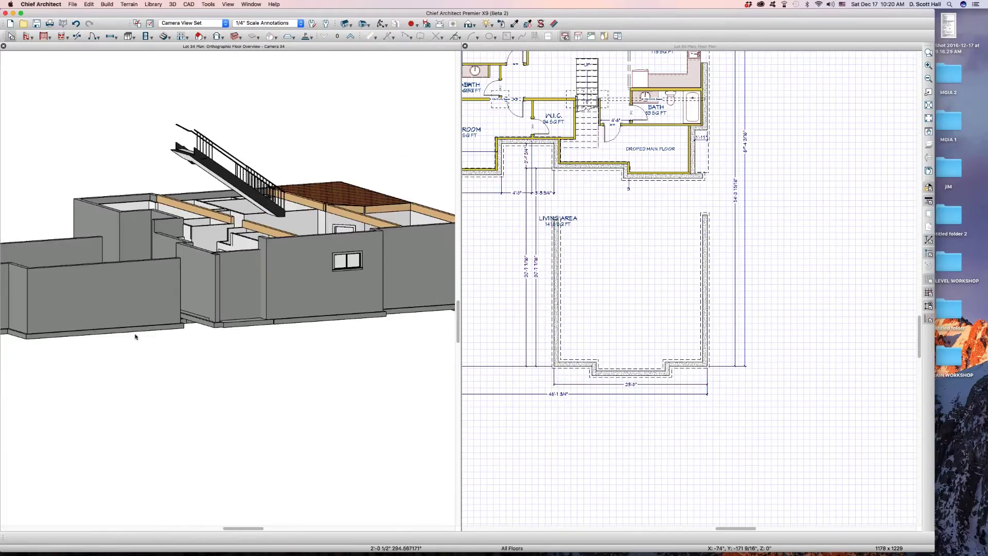
{"action": "left_click", "coordinate": [132, 278]}
{"action": "left_click_drag", "start_coordinate": [130, 272], "coordinate": [212, 306]}
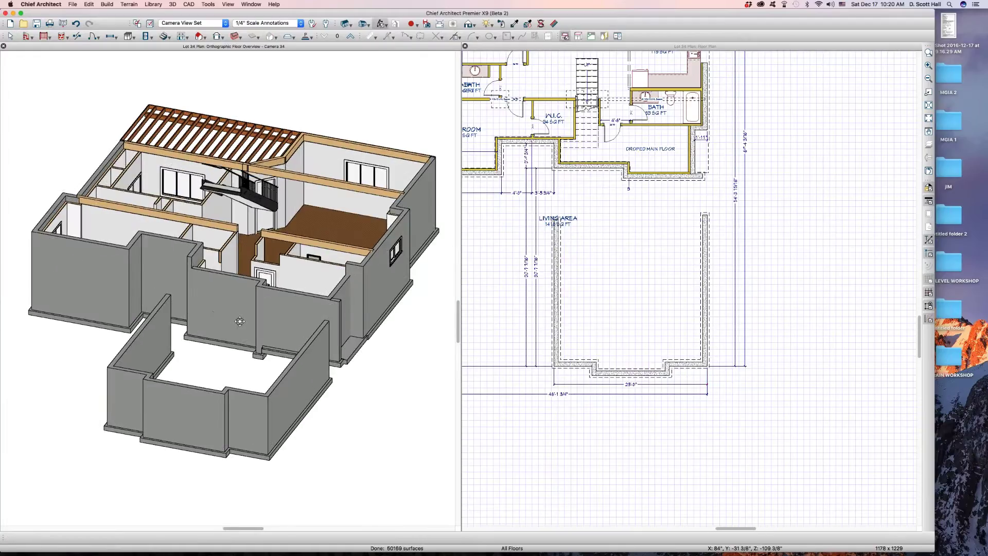
{"action": "key", "text": "space"}
{"action": "left_click", "coordinate": [295, 301]}
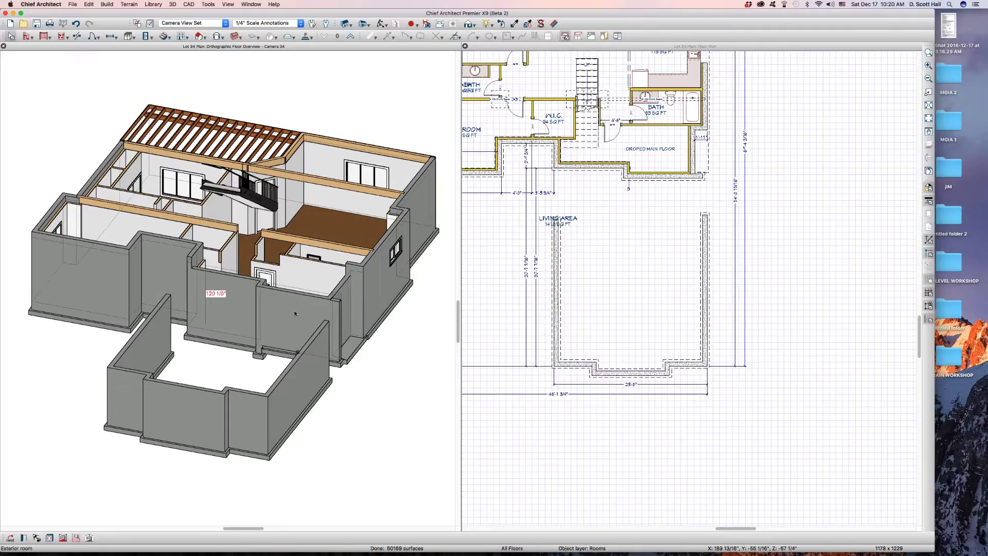
{"action": "key", "text": "Escape"}
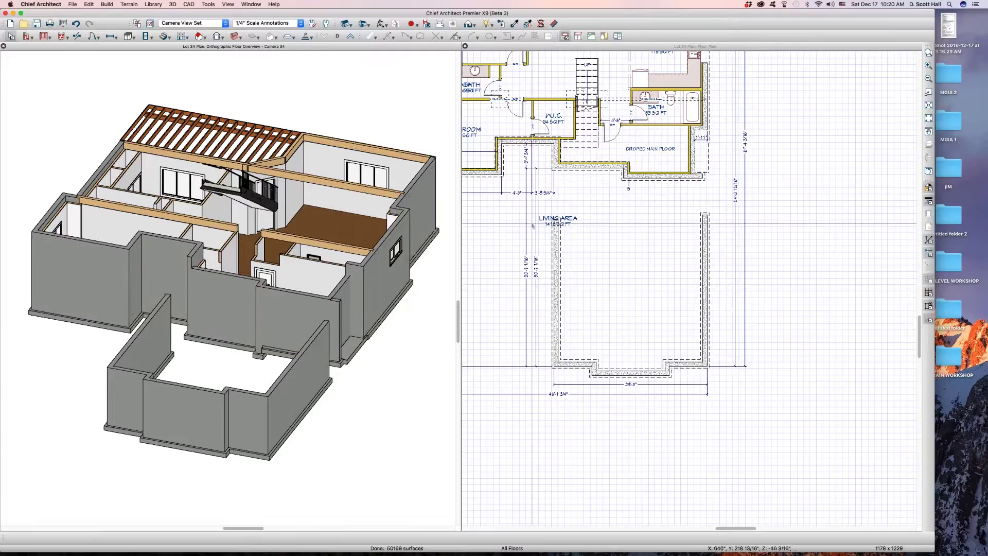
{"action": "left_click", "coordinate": [555, 219]}
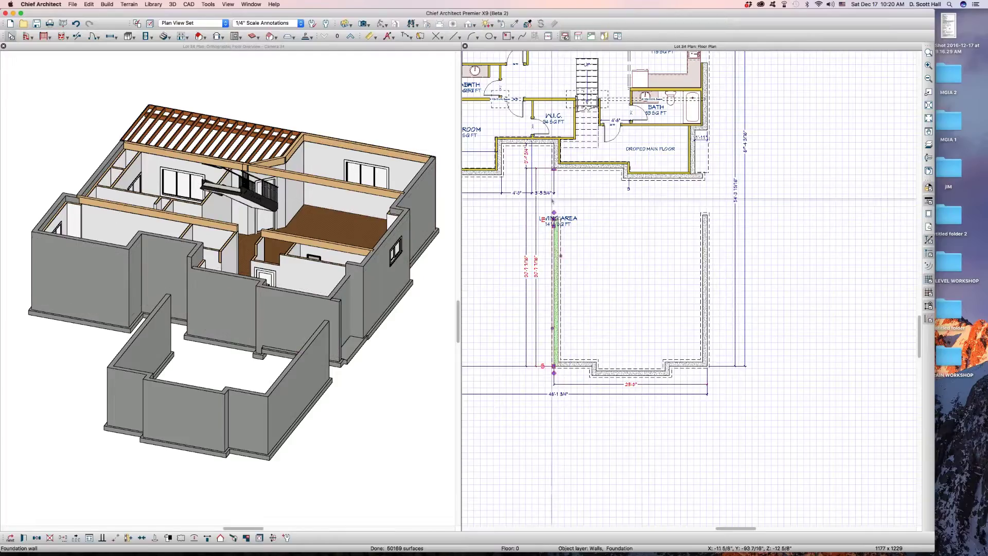
{"action": "left_click_drag", "start_coordinate": [554, 213], "coordinate": [705, 249]}
{"action": "left_click", "coordinate": [706, 224]}
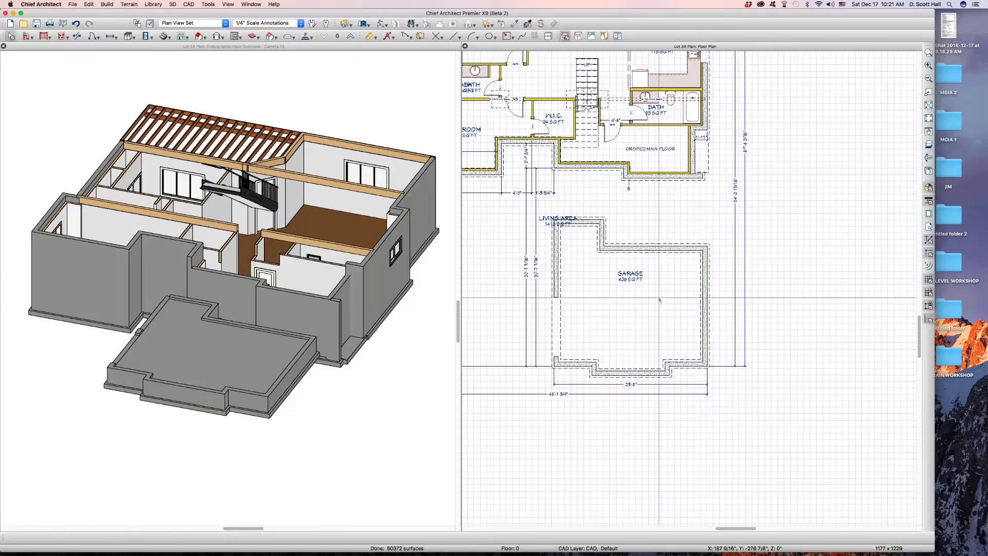
Step: Give the Floor 1 garage room a monolithic slab foundation in its structure settings
{"action": "key", "text": "Page_Up"}
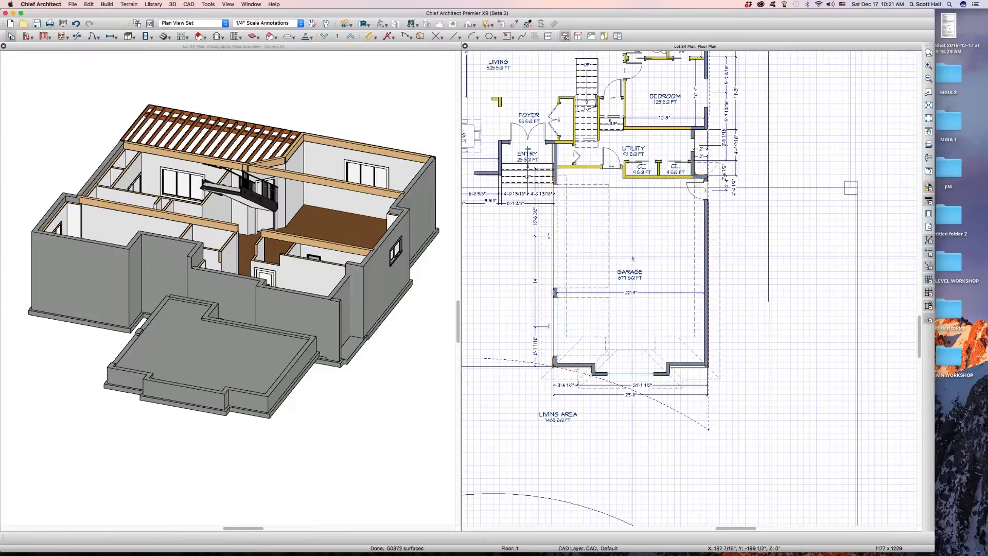
{"action": "double_click", "coordinate": [619, 295]}
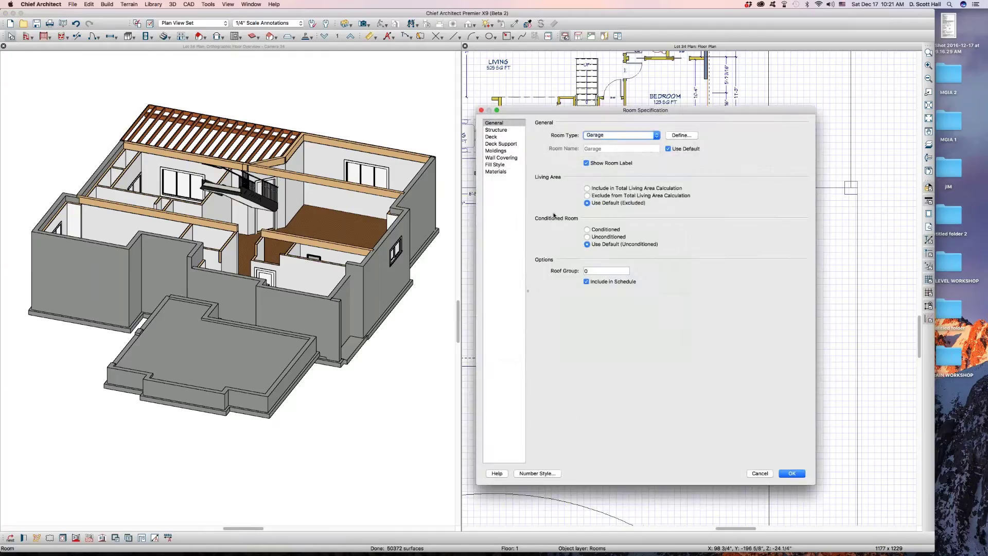
{"action": "left_click", "coordinate": [497, 130]}
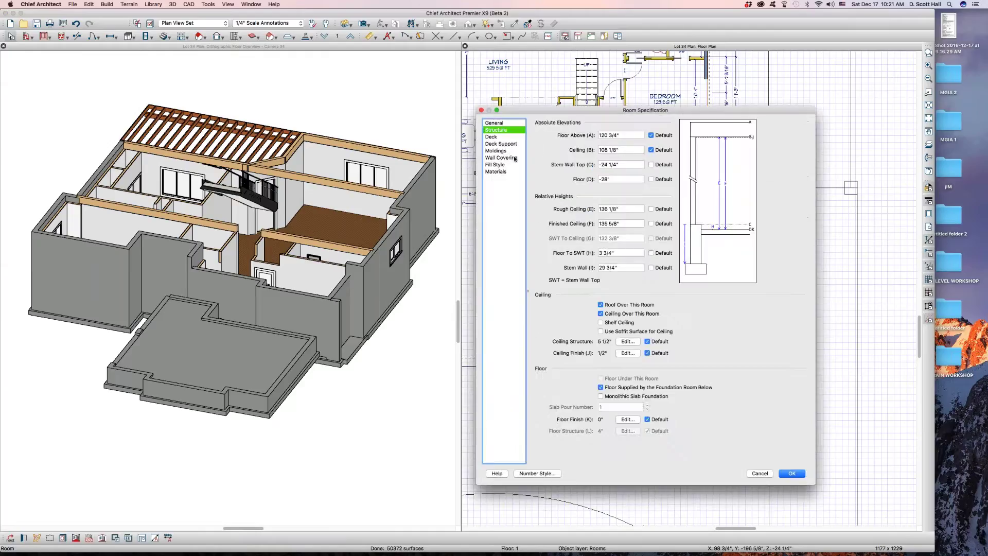
{"action": "left_click", "coordinate": [601, 396]}
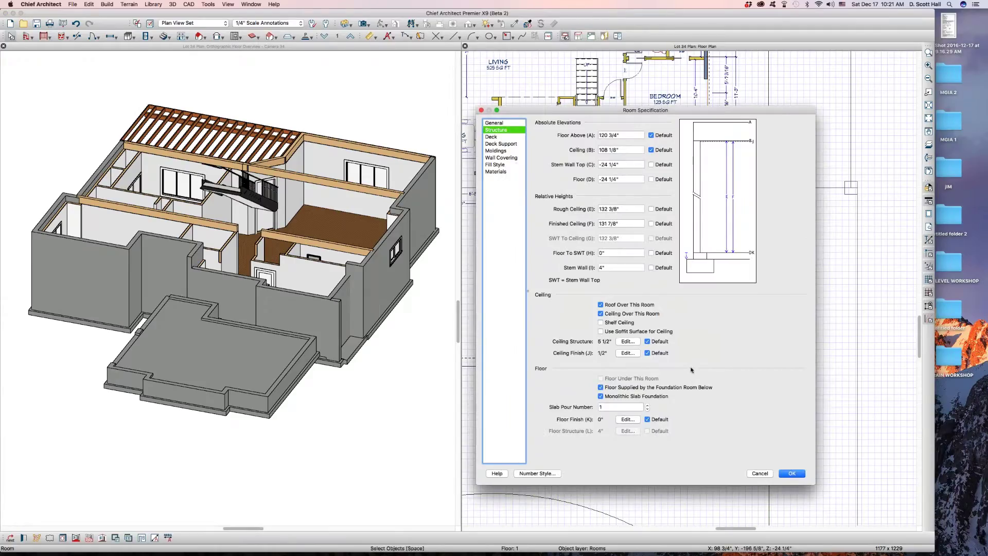
{"action": "left_click", "coordinate": [781, 475]}
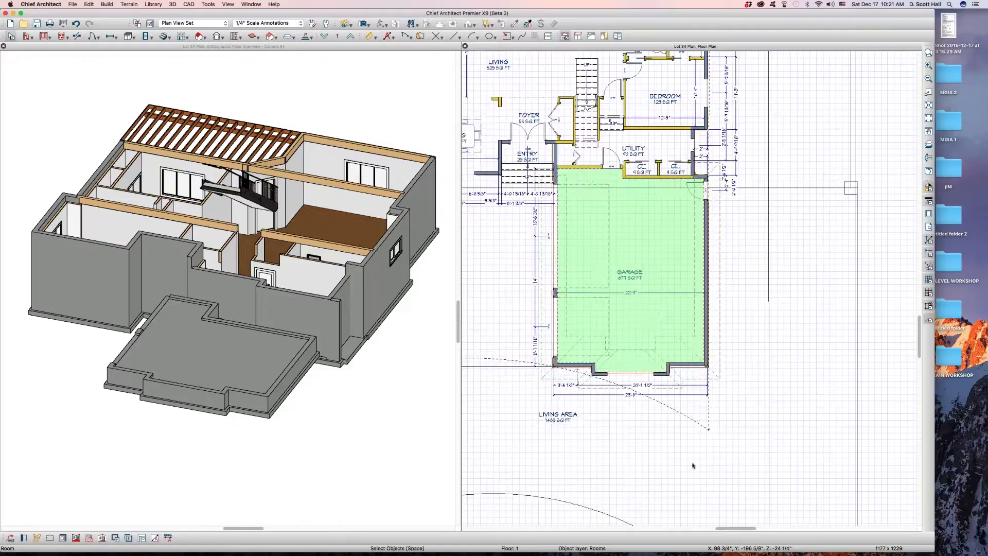
Step: Lower the absolute floor elevation of the foundation-level garage room to -30 inches
{"action": "key", "text": "Page_Down"}
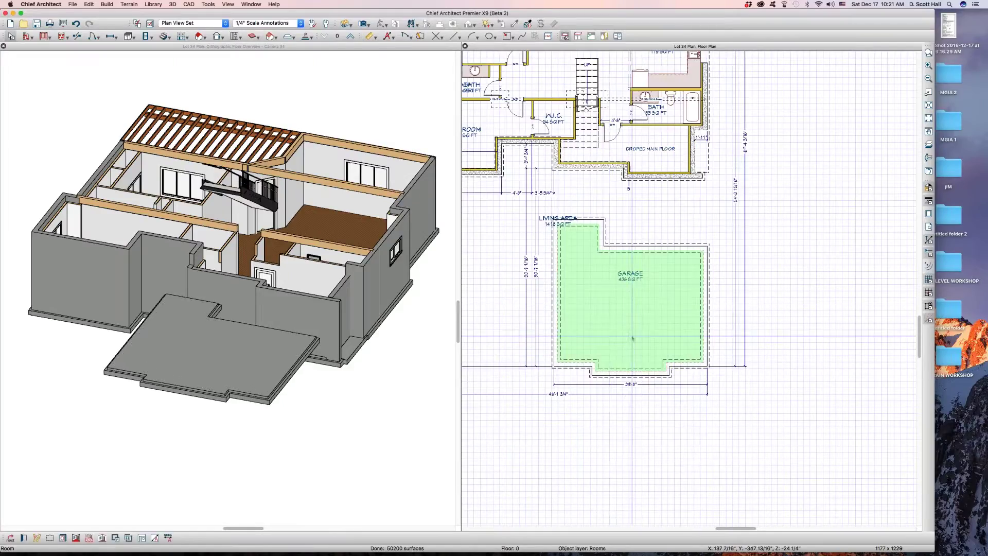
{"action": "double_click", "coordinate": [598, 300]}
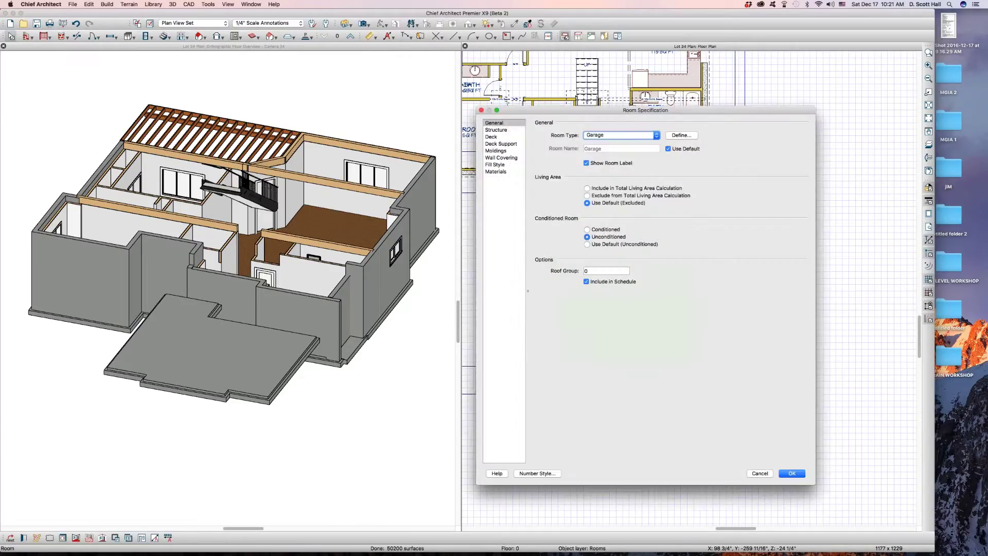
{"action": "left_click", "coordinate": [506, 131]}
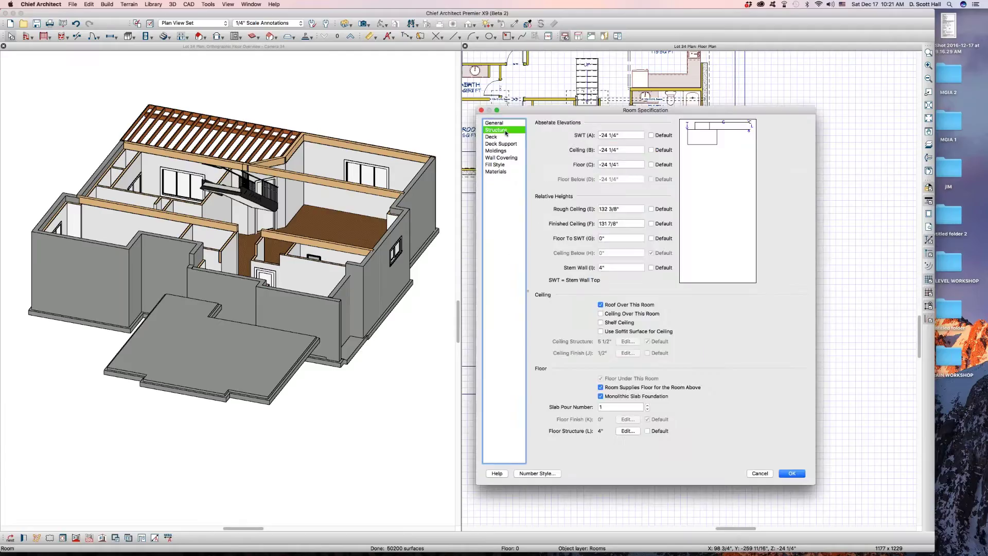
{"action": "triple_click", "coordinate": [627, 164]}
{"action": "type", "text": "-30"}
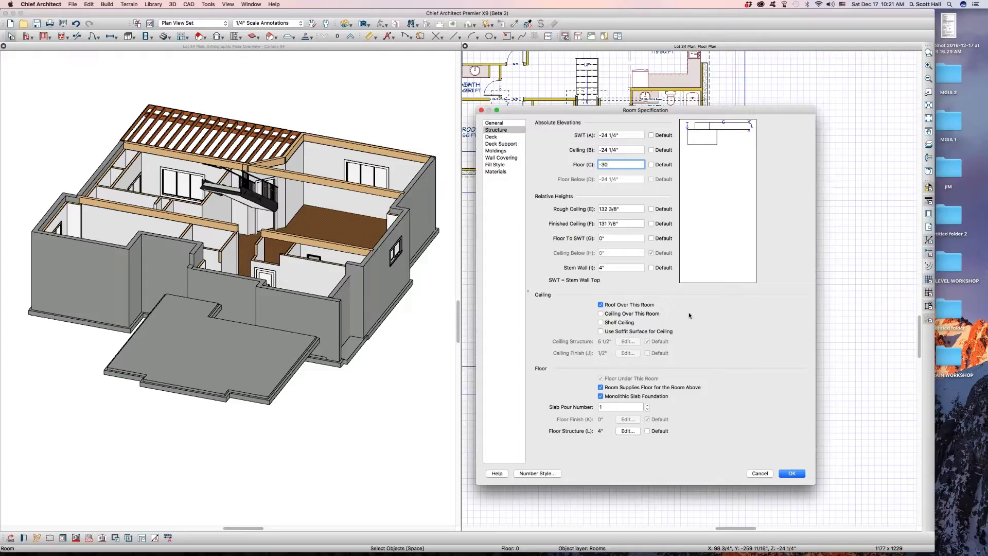
{"action": "key", "text": "Return"}
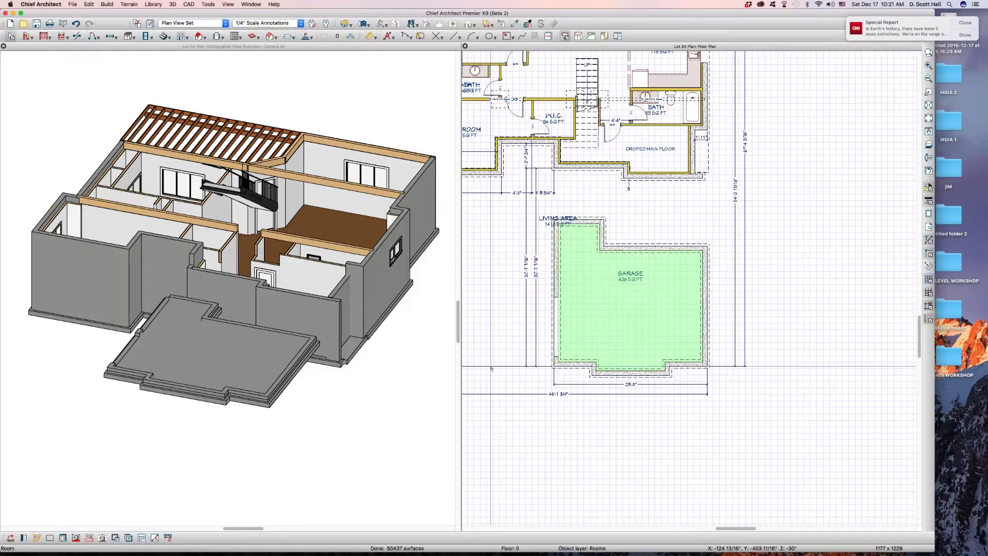
{"action": "left_click", "coordinate": [288, 406]}
{"action": "middle_click_drag", "start_coordinate": [211, 394], "coordinate": [245, 369]}
{"action": "scroll", "coordinate": [339, 299], "scroll_direction": "down", "scroll_amount": 3}
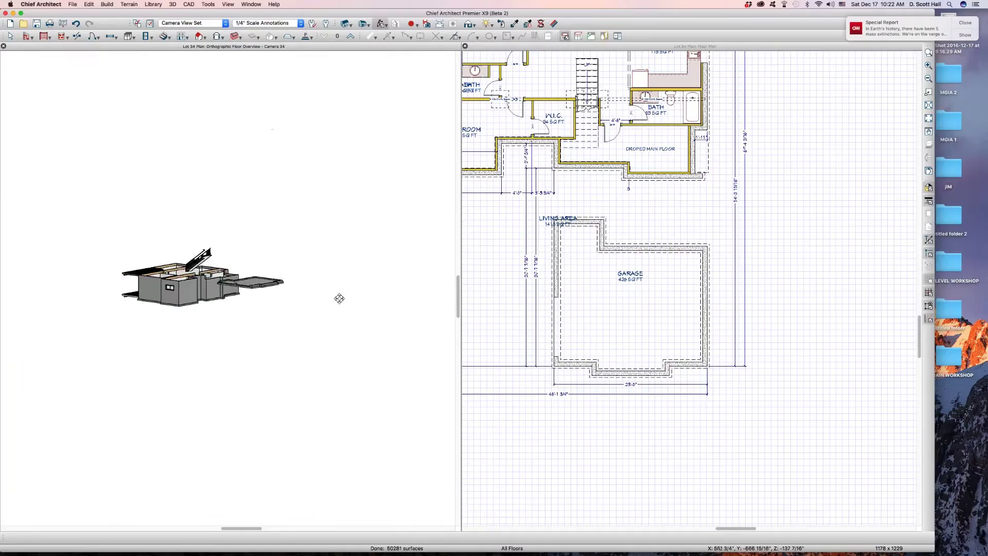
{"action": "scroll", "coordinate": [250, 278], "scroll_direction": "up", "scroll_amount": 6}
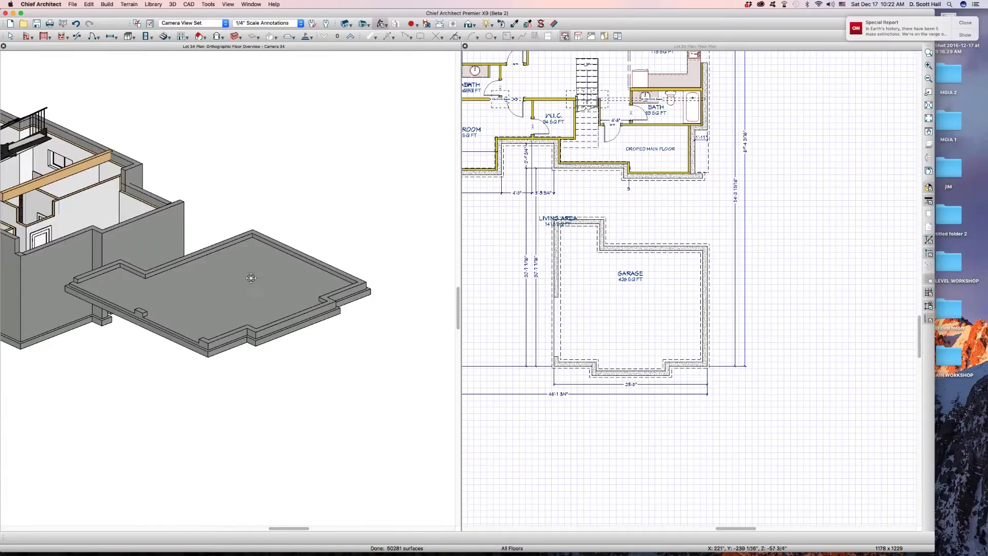
{"action": "middle_click_drag", "start_coordinate": [258, 277], "coordinate": [270, 277]}
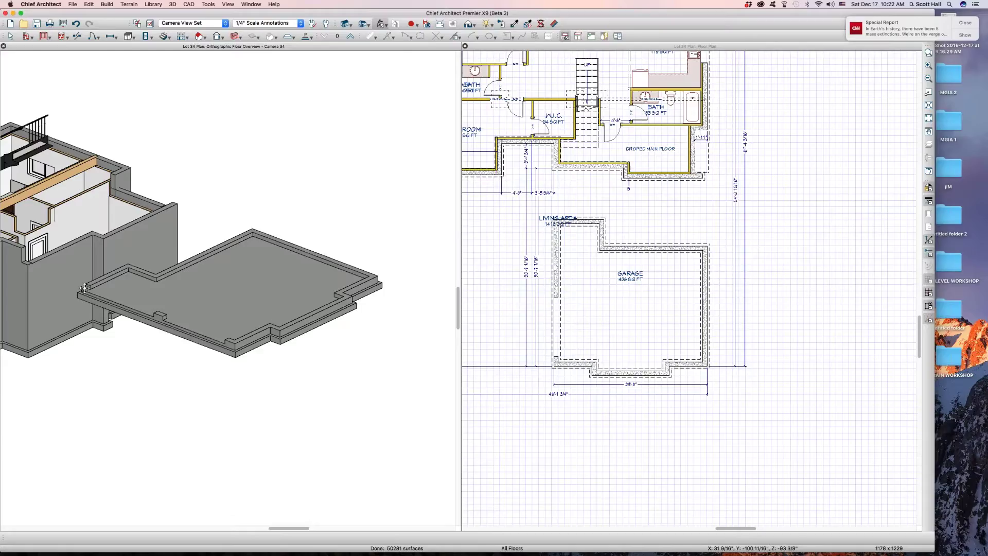
Step: Move the shorter house-side segment of the garage's stepped foundation wall up to the house foundation
{"action": "scroll", "coordinate": [85, 288], "scroll_direction": "up", "scroll_amount": 5}
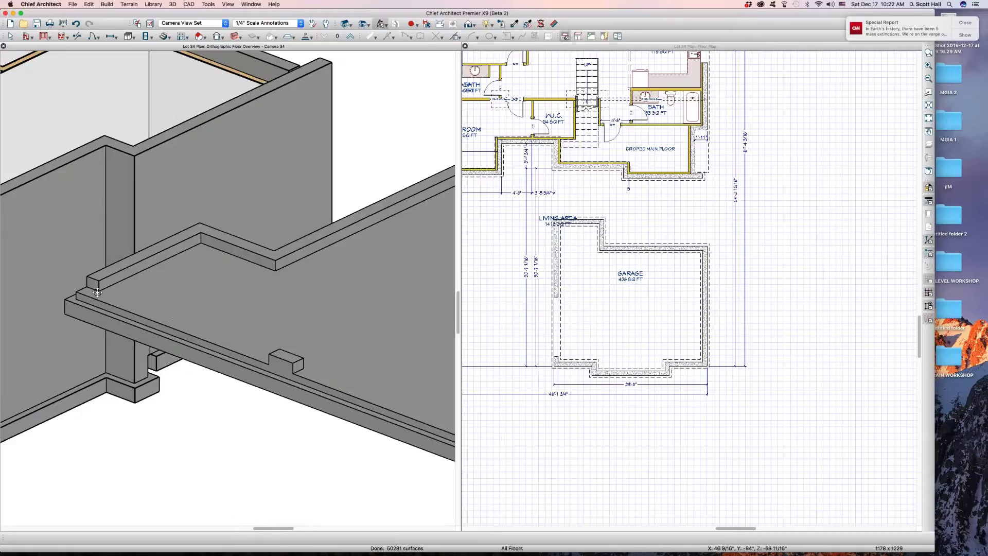
{"action": "left_click", "coordinate": [607, 300]}
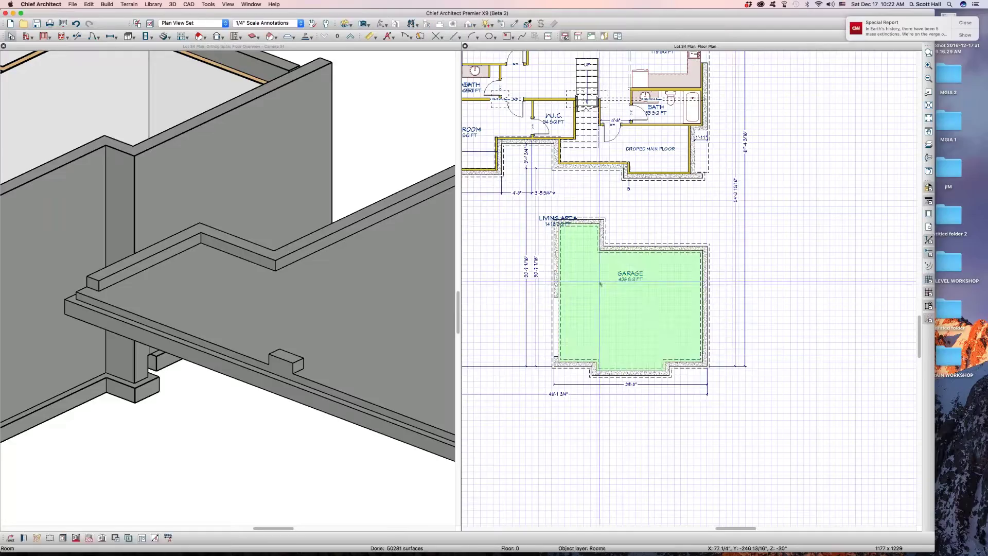
{"action": "scroll", "coordinate": [603, 288], "scroll_direction": "down", "scroll_amount": 3}
{"action": "left_click", "coordinate": [590, 241]}
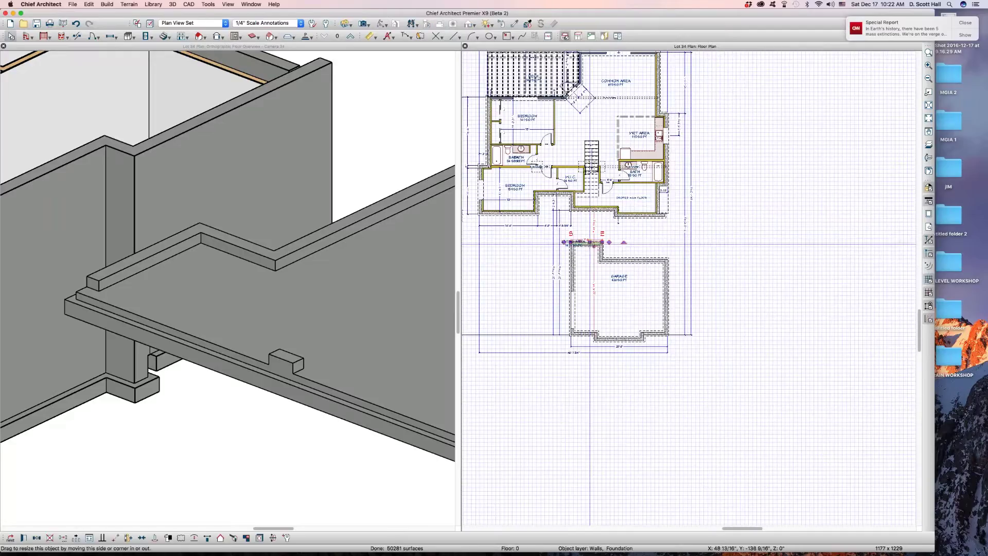
{"action": "left_click_drag", "start_coordinate": [590, 239], "coordinate": [590, 211]}
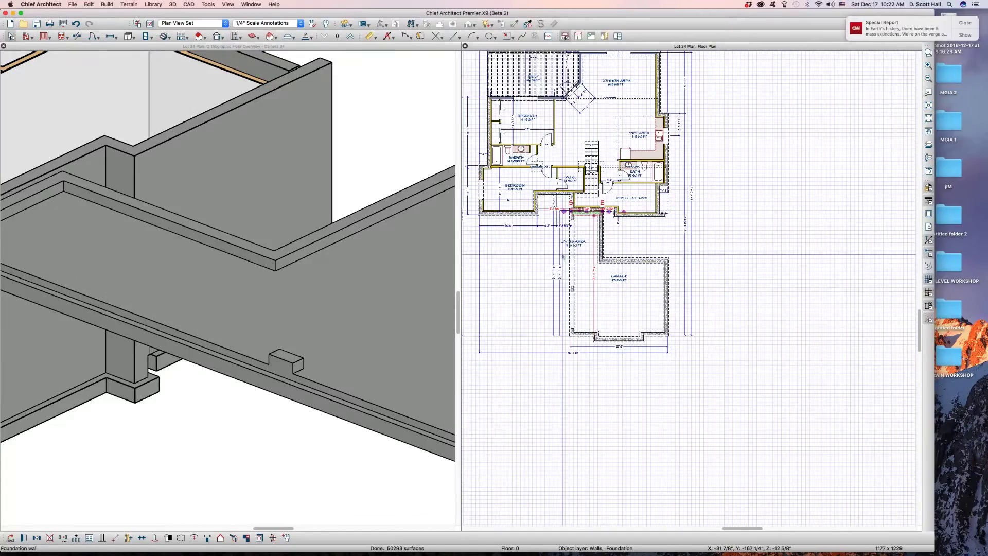
Step: Move the longer house-side garage wall segment up against the house foundation below the dropped main floor
{"action": "left_click", "coordinate": [333, 198]}
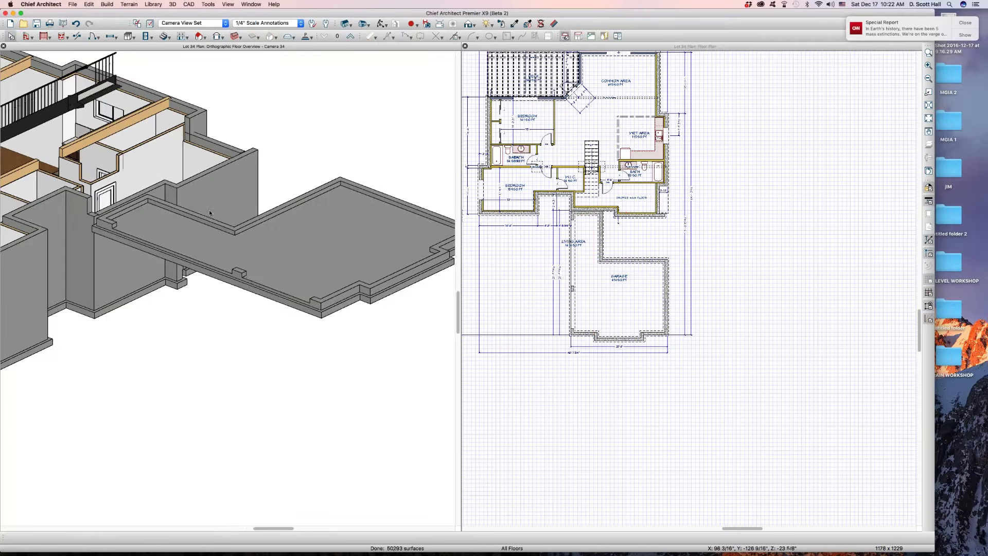
{"action": "scroll", "coordinate": [333, 198], "scroll_direction": "down", "scroll_amount": 3}
{"action": "left_click_drag", "start_coordinate": [252, 278], "coordinate": [351, 276]}
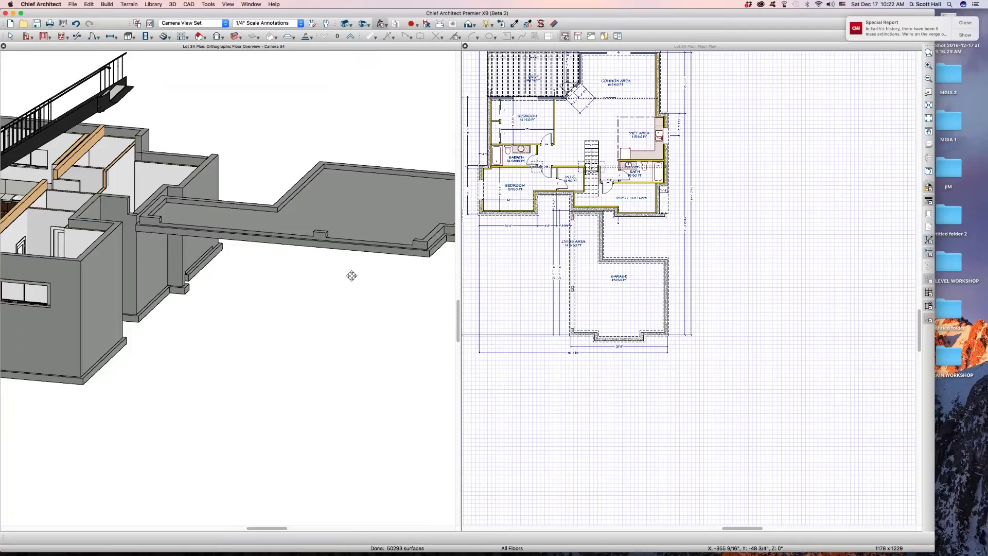
{"action": "left_click_drag", "start_coordinate": [352, 276], "coordinate": [353, 276]}
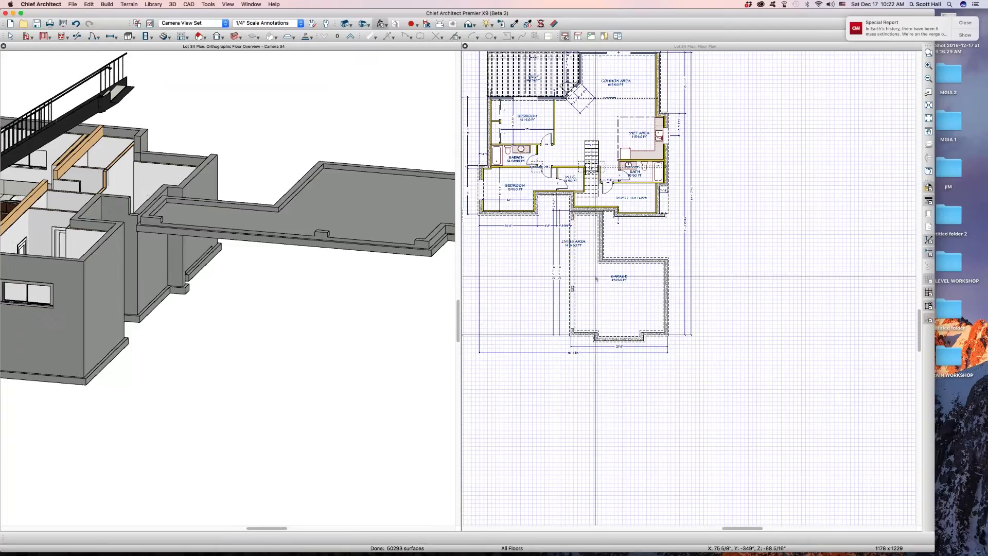
{"action": "left_click", "coordinate": [643, 257]}
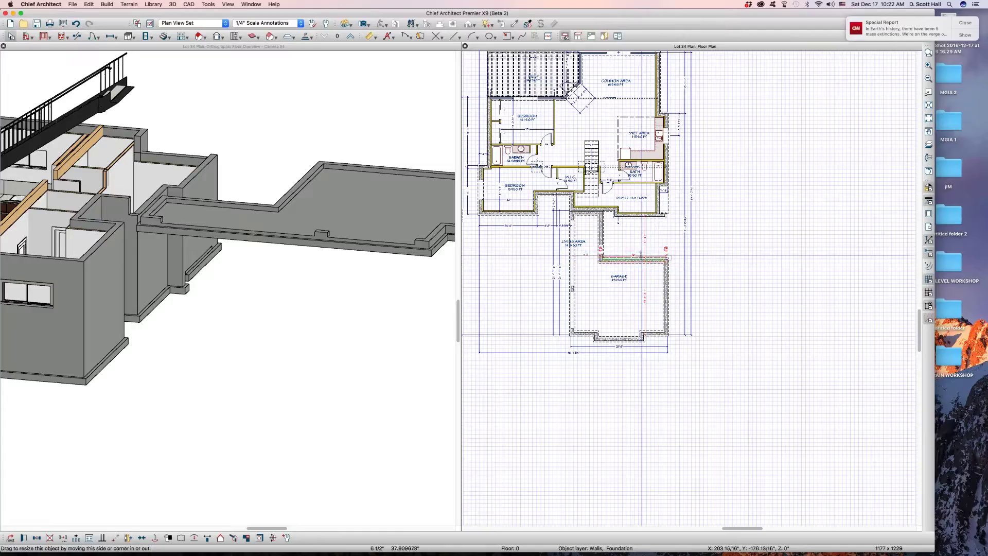
{"action": "left_click_drag", "start_coordinate": [642, 256], "coordinate": [641, 217]}
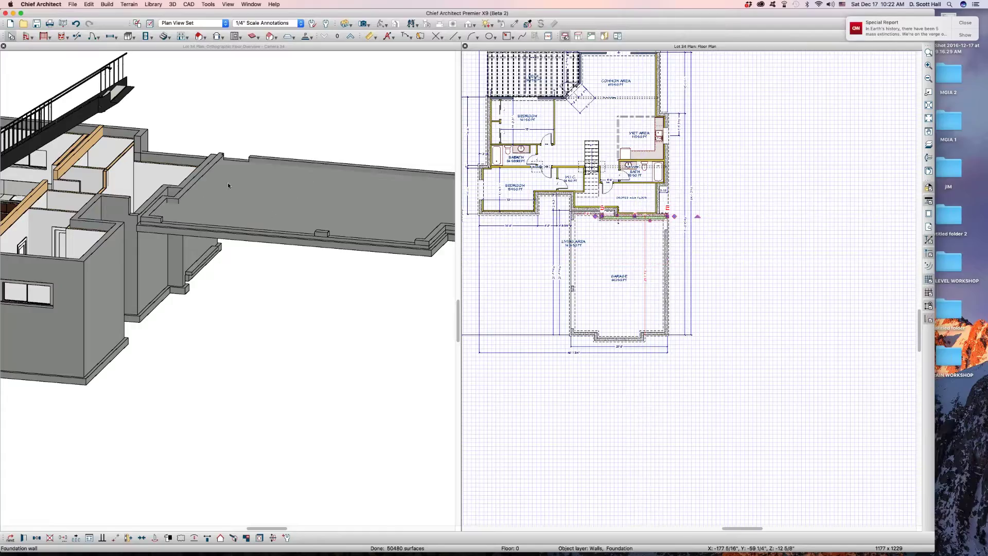
Step: Close the remaining gap by moving the shorter house-side garage wall segment flush against the house foundation
{"action": "left_click", "coordinate": [228, 186]}
{"action": "key", "text": "o"}
{"action": "left_click_drag", "start_coordinate": [222, 195], "coordinate": [127, 206]}
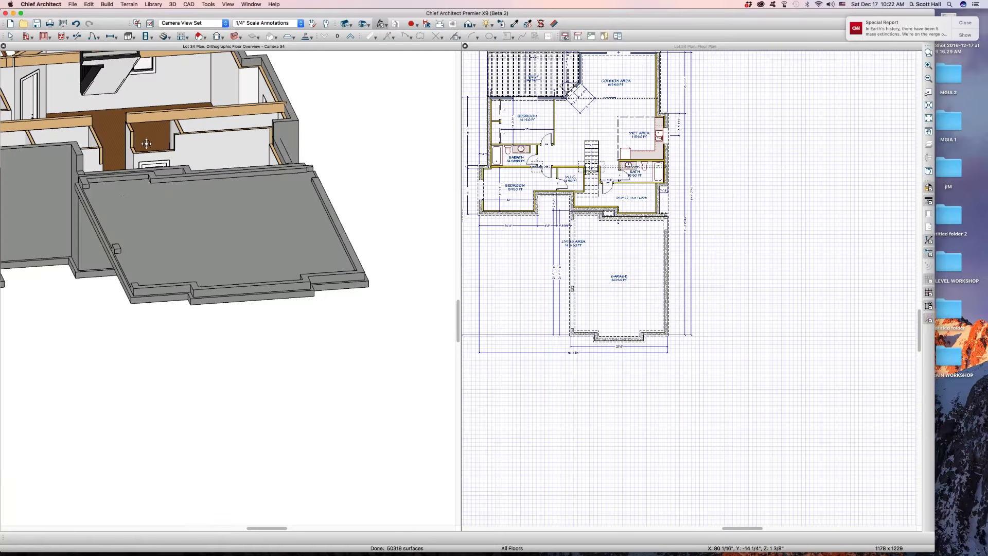
{"action": "scroll", "coordinate": [147, 144], "scroll_direction": "up", "scroll_amount": 5}
{"action": "scroll", "coordinate": [610, 224], "scroll_direction": "up", "scroll_amount": 5}
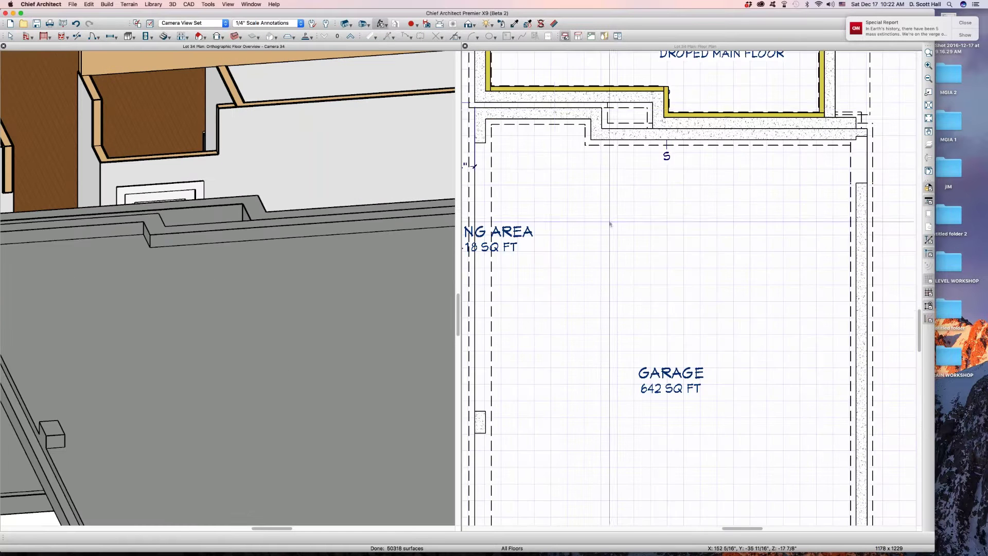
{"action": "left_click", "coordinate": [553, 109]}
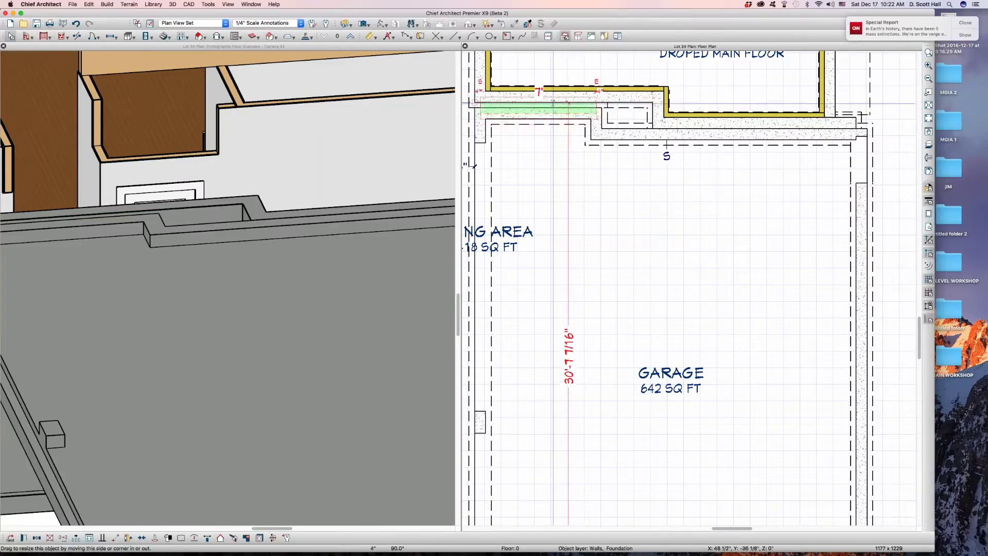
{"action": "scroll", "coordinate": [599, 146], "scroll_direction": "down", "scroll_amount": 3}
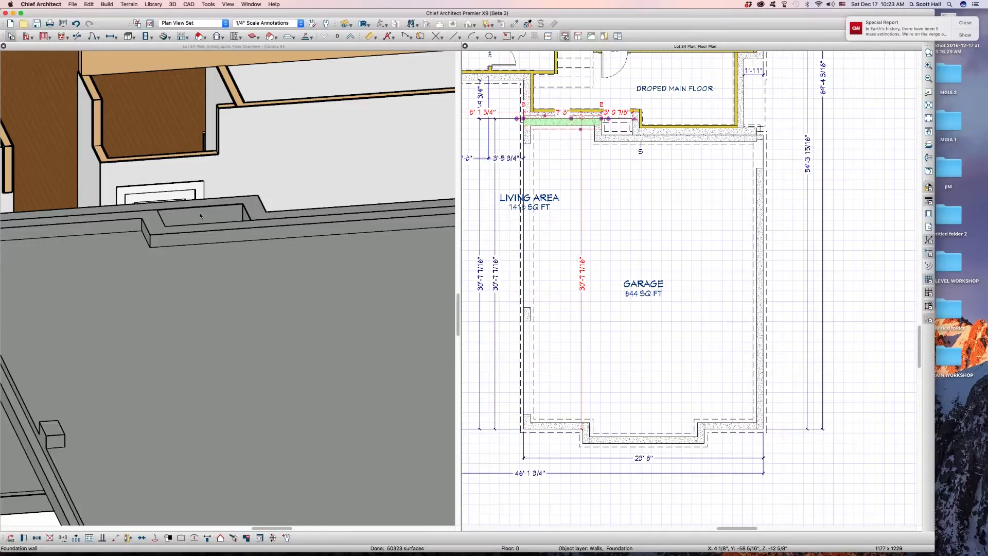
{"action": "scroll", "coordinate": [201, 215], "scroll_direction": "down", "scroll_amount": 5}
{"action": "scroll", "coordinate": [112, 218], "scroll_direction": "up", "scroll_amount": 3}
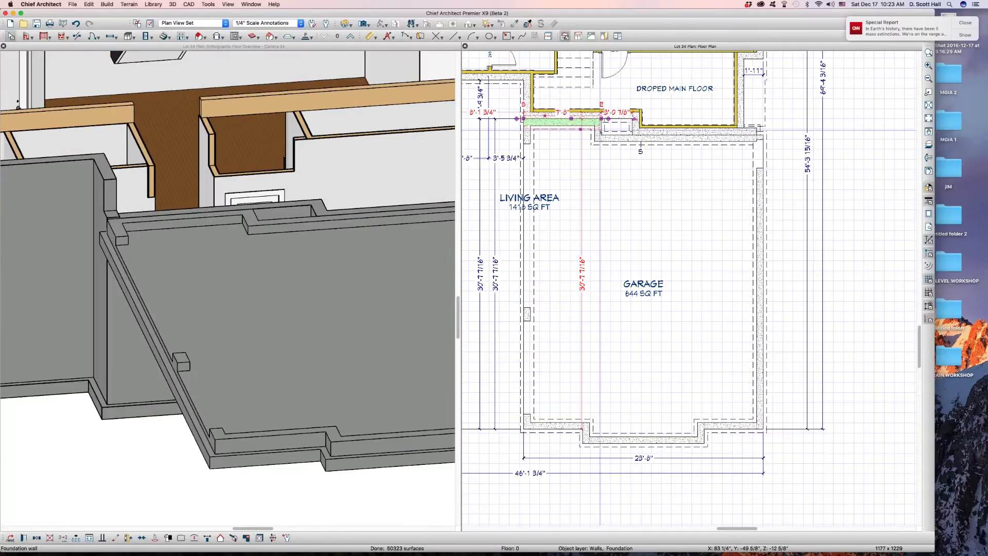
{"action": "left_click", "coordinate": [609, 138]}
{"action": "left_click", "coordinate": [641, 138], "text": "shift"}
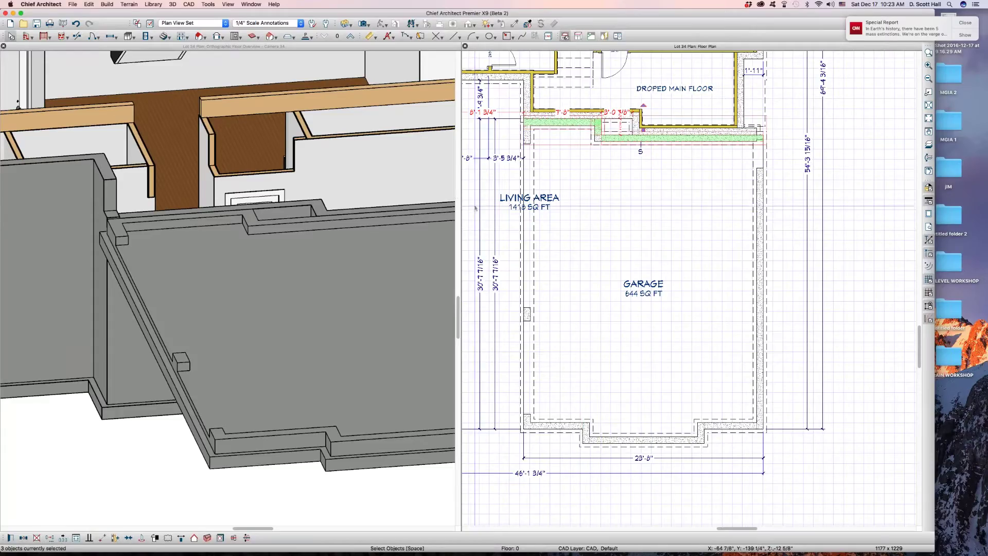
{"action": "left_click", "coordinate": [643, 209]}
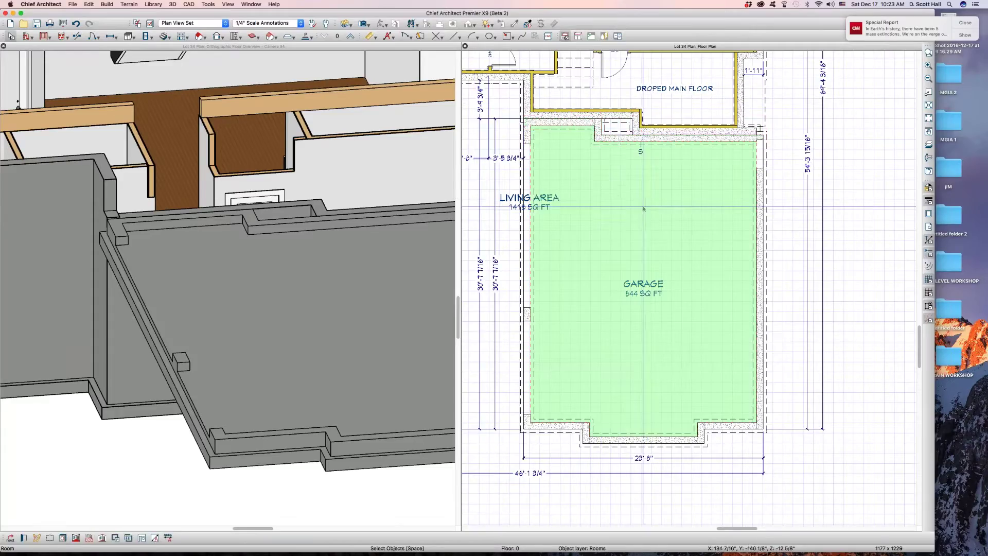
Step: Make the three segments of the garage's stepped house-side foundation wall invisible
{"action": "left_click", "coordinate": [628, 136]}
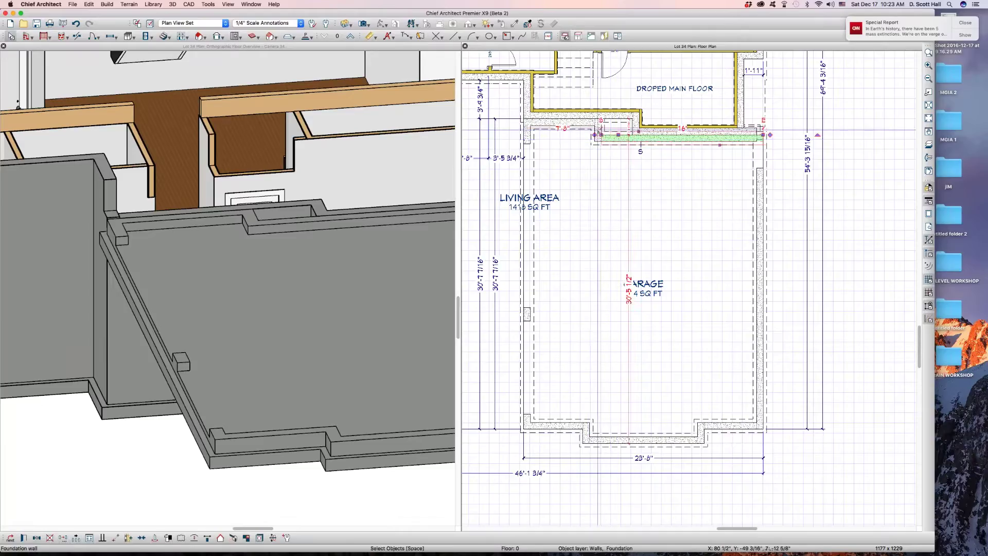
{"action": "left_click", "coordinate": [598, 131], "text": "shift"}
{"action": "left_click", "coordinate": [585, 122], "text": "shift"}
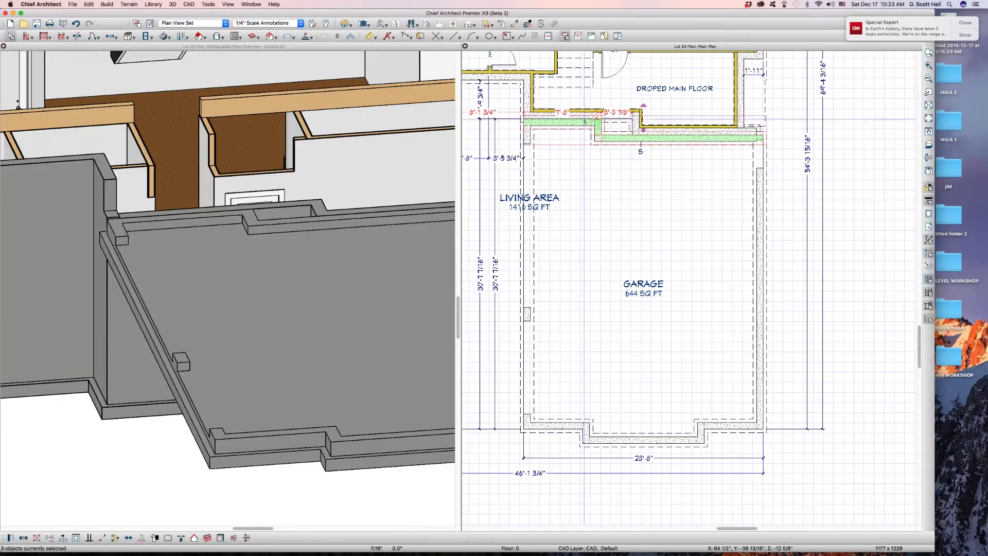
{"action": "key", "text": "Return"}
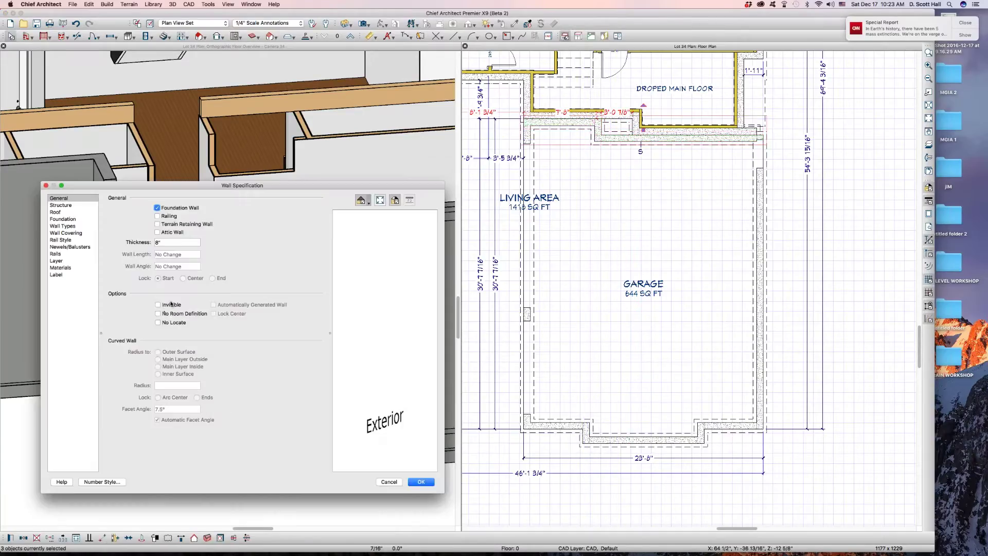
{"action": "left_click", "coordinate": [158, 304]}
{"action": "key", "text": "Return"}
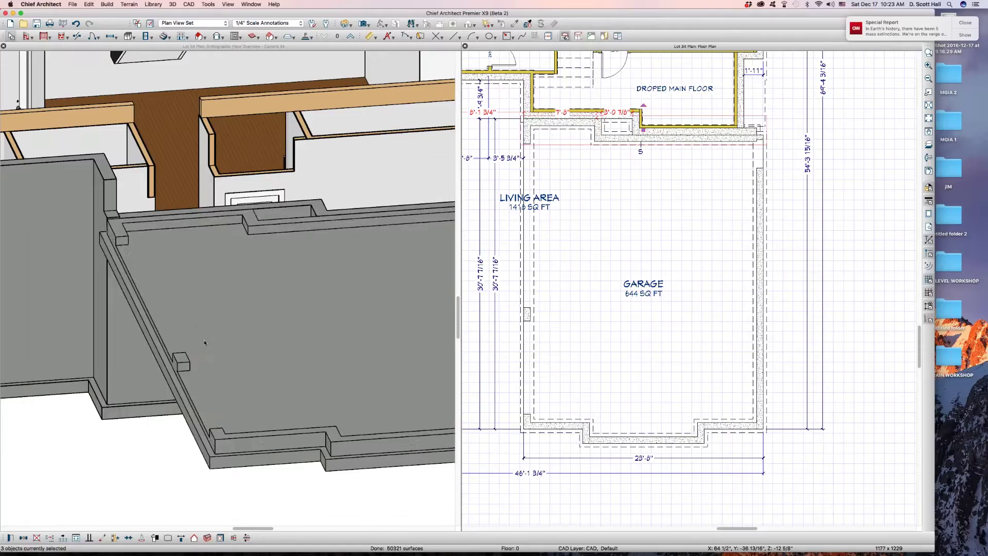
Step: Shift the short jog segment of the invisible stepped wall sideways until it meets the jog in the house foundation
{"action": "left_click", "coordinate": [205, 321]}
{"action": "scroll", "coordinate": [217, 288], "scroll_direction": "down", "scroll_amount": 5}
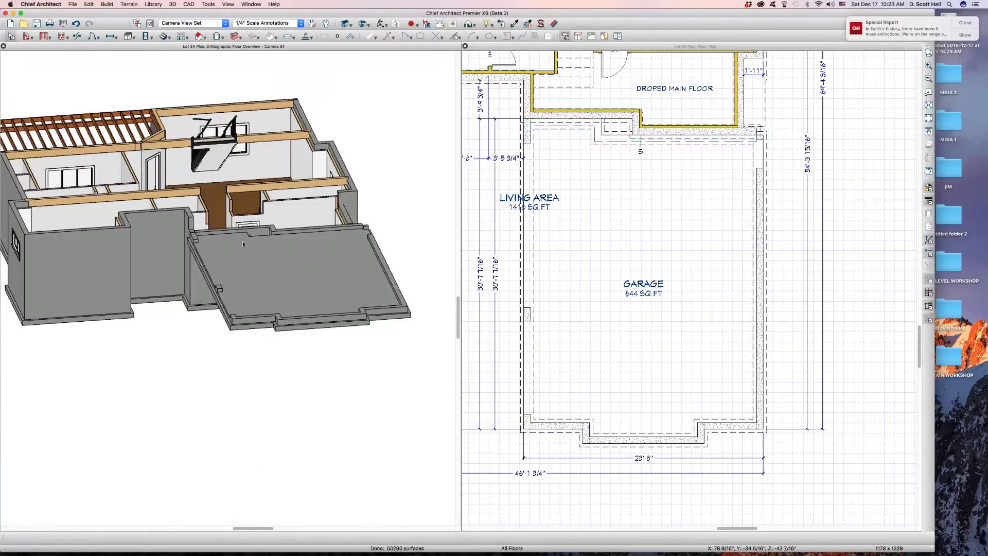
{"action": "left_click_drag", "start_coordinate": [213, 307], "coordinate": [121, 247]}
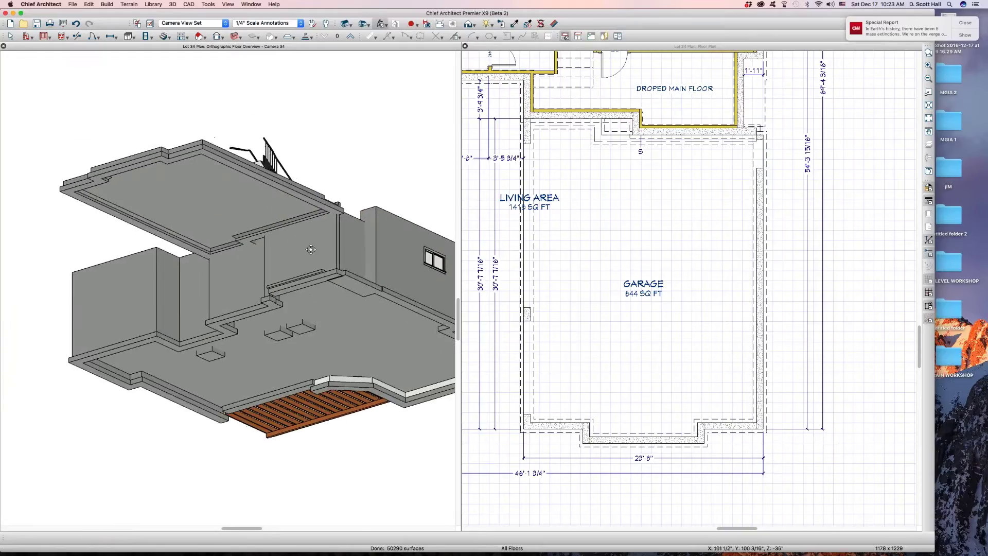
{"action": "left_click_drag", "start_coordinate": [288, 315], "coordinate": [386, 366]}
{"action": "left_click_drag", "start_coordinate": [191, 199], "coordinate": [226, 242]}
{"action": "left_click", "coordinate": [576, 190]}
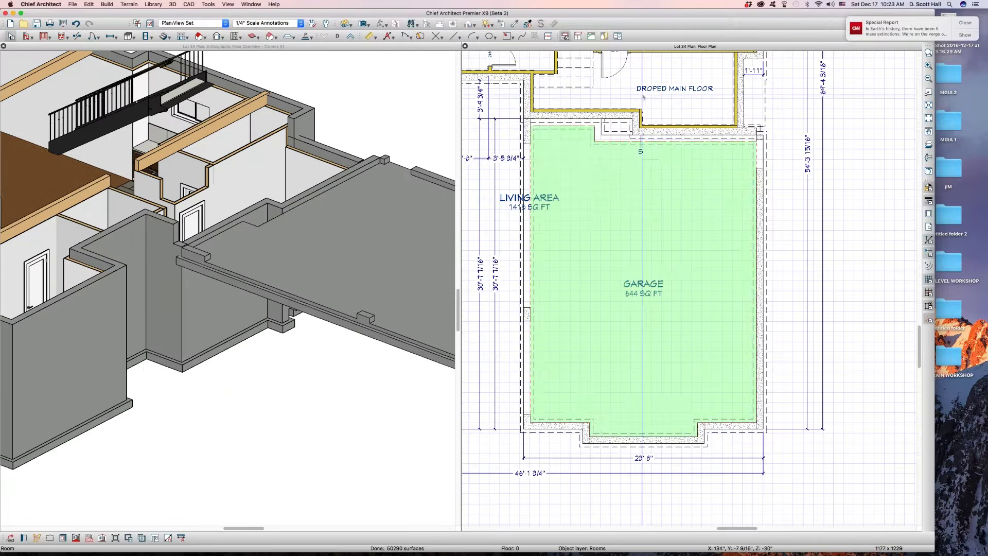
{"action": "scroll", "coordinate": [575, 190], "scroll_direction": "up", "scroll_amount": 2}
{"action": "left_click", "coordinate": [565, 165]}
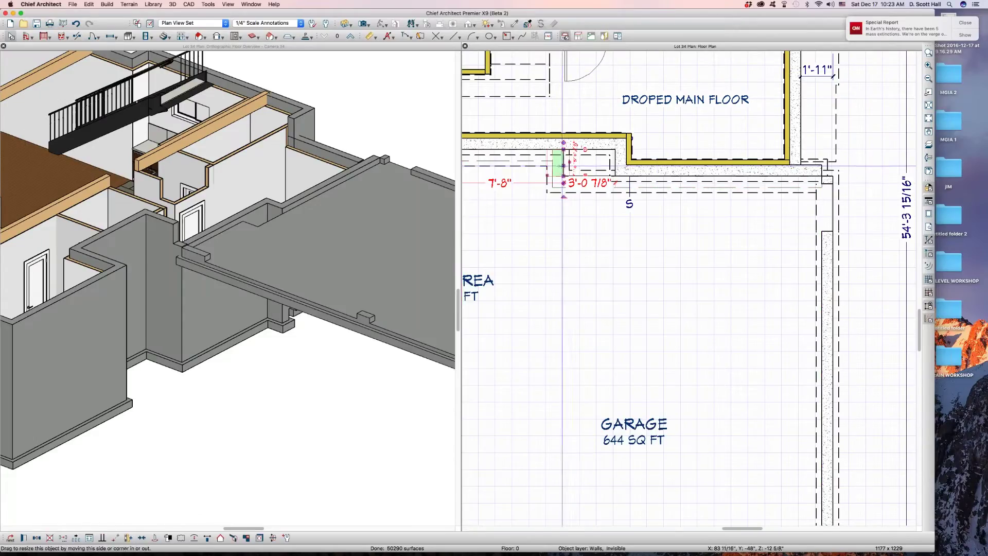
{"action": "left_click_drag", "start_coordinate": [566, 165], "coordinate": [616, 167]}
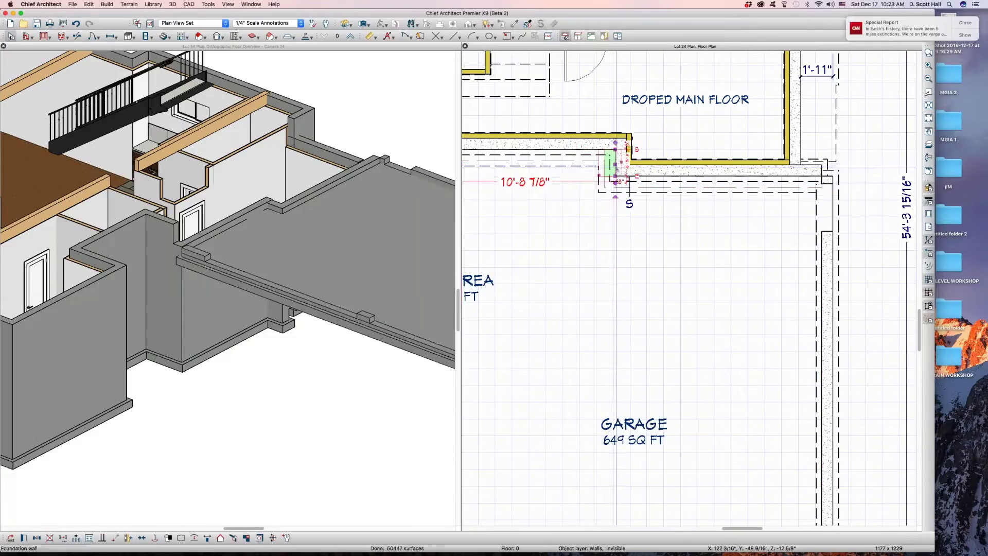
Step: Try making the garage foundation's right side wall in plan invisible
{"action": "left_click", "coordinate": [275, 194]}
{"action": "left_click_drag", "start_coordinate": [318, 230], "coordinate": [153, 217]}
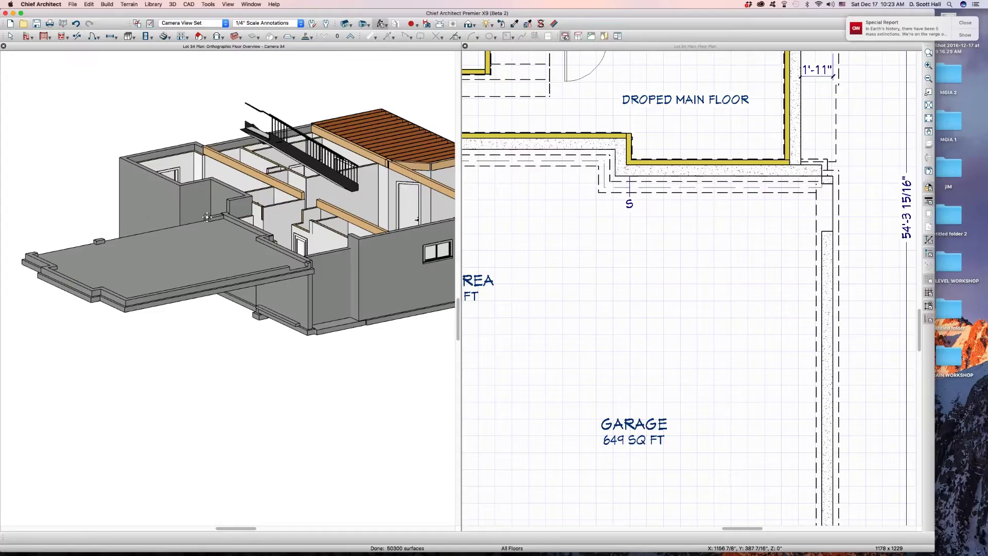
{"action": "scroll", "coordinate": [207, 216], "scroll_direction": "up", "scroll_amount": 5}
{"action": "scroll", "coordinate": [258, 298], "scroll_direction": "down", "scroll_amount": 3}
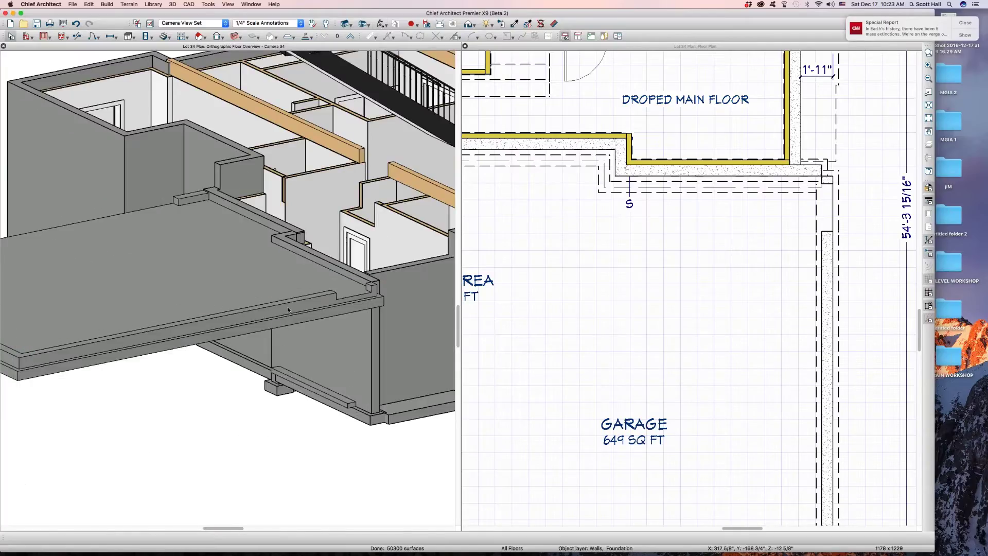
{"action": "left_click", "coordinate": [832, 290]}
{"action": "scroll", "coordinate": [823, 289], "scroll_direction": "down", "scroll_amount": 5}
{"action": "scroll", "coordinate": [809, 288], "scroll_direction": "up", "scroll_amount": 5}
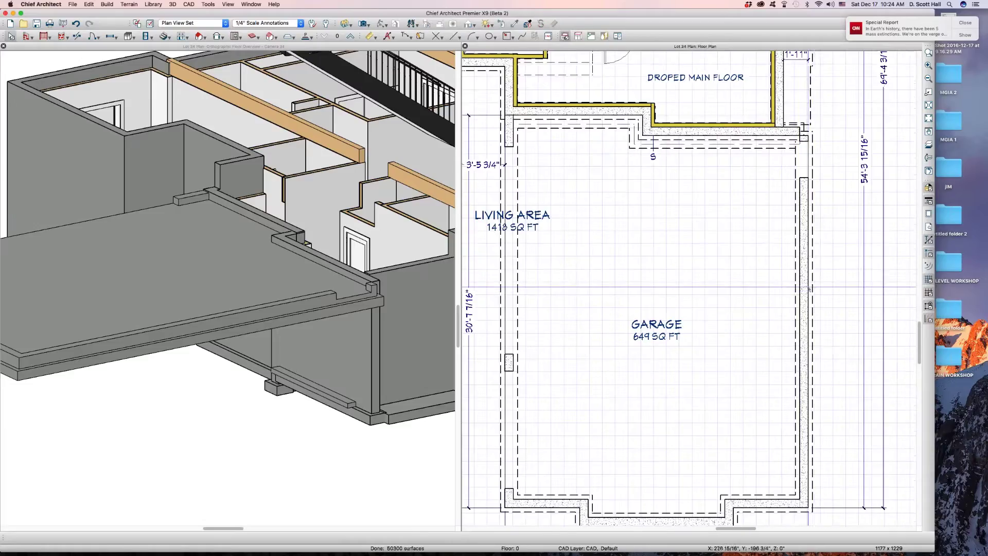
{"action": "left_click", "coordinate": [808, 289]}
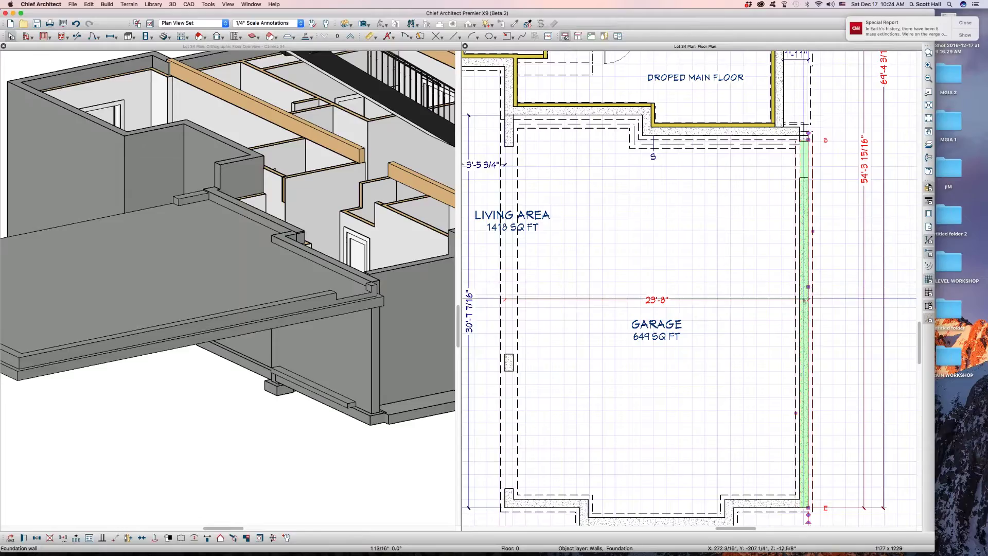
{"action": "double_click", "coordinate": [805, 300]}
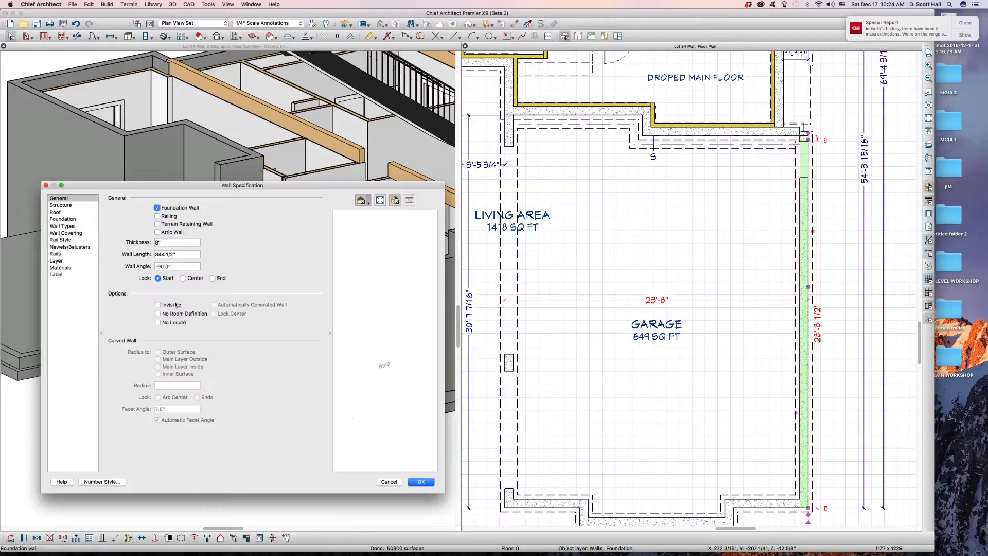
{"action": "key", "text": "Return"}
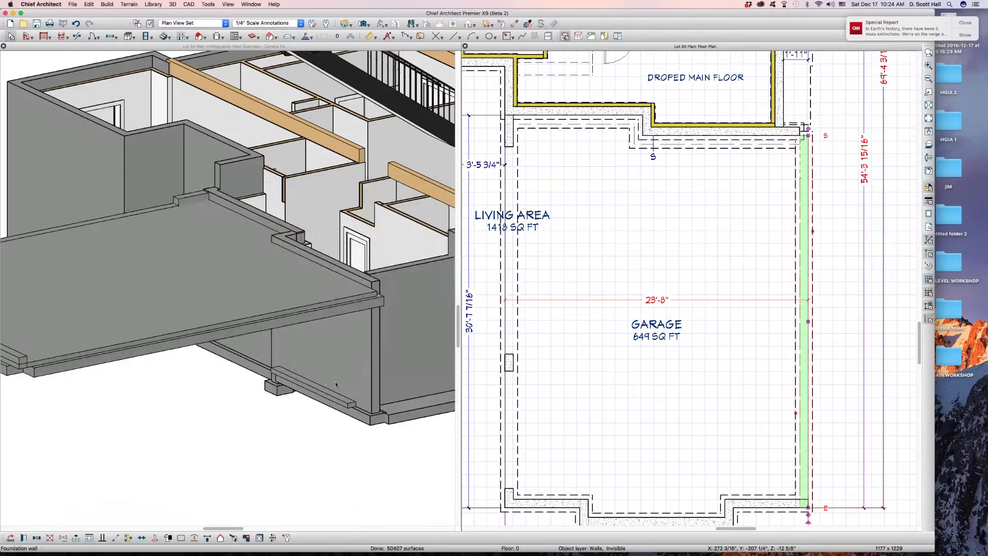
Step: Turn off the Invisible option for the garage foundation's right side wall
{"action": "scroll", "coordinate": [119, 373], "scroll_direction": "up", "scroll_amount": 5}
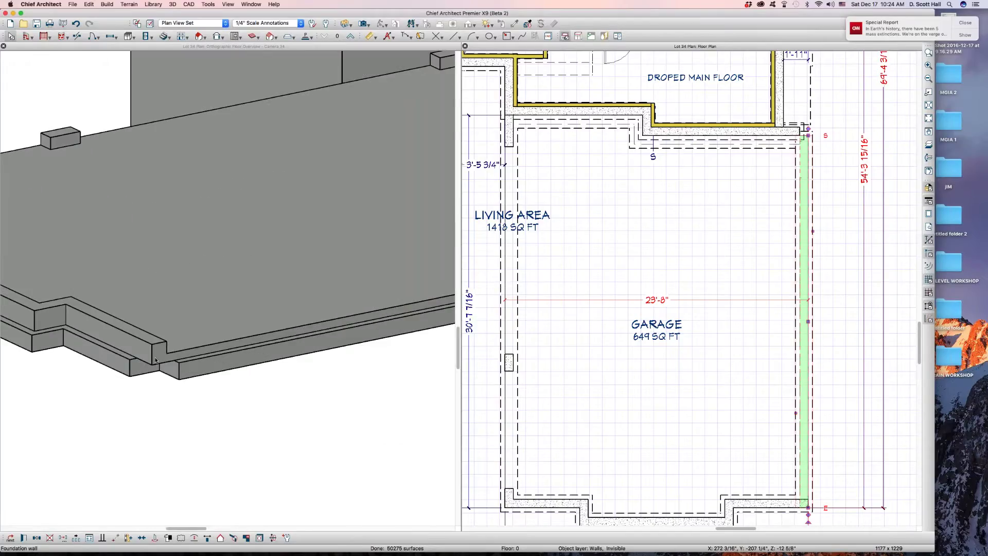
{"action": "double_click", "coordinate": [156, 360]}
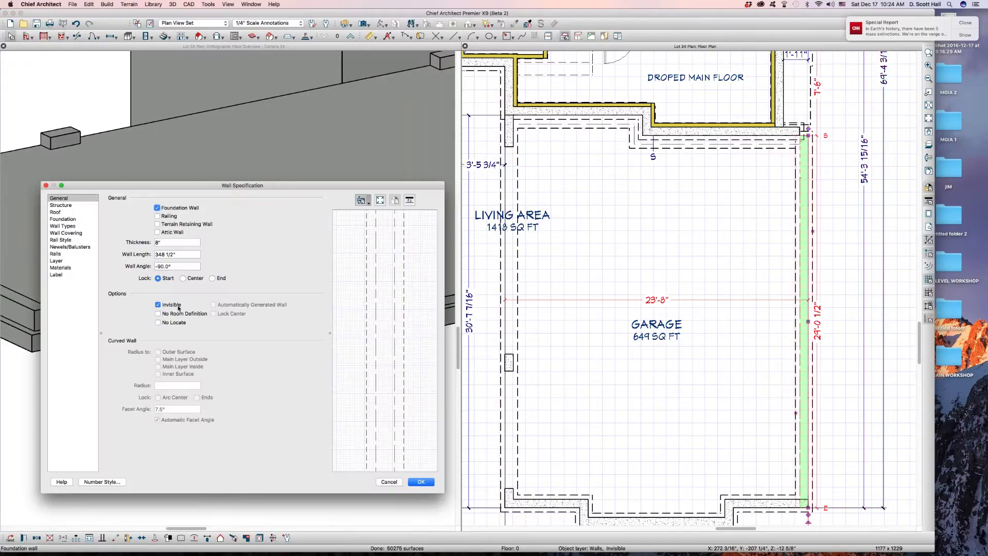
{"action": "left_click", "coordinate": [176, 305]}
{"action": "key", "text": "Return"}
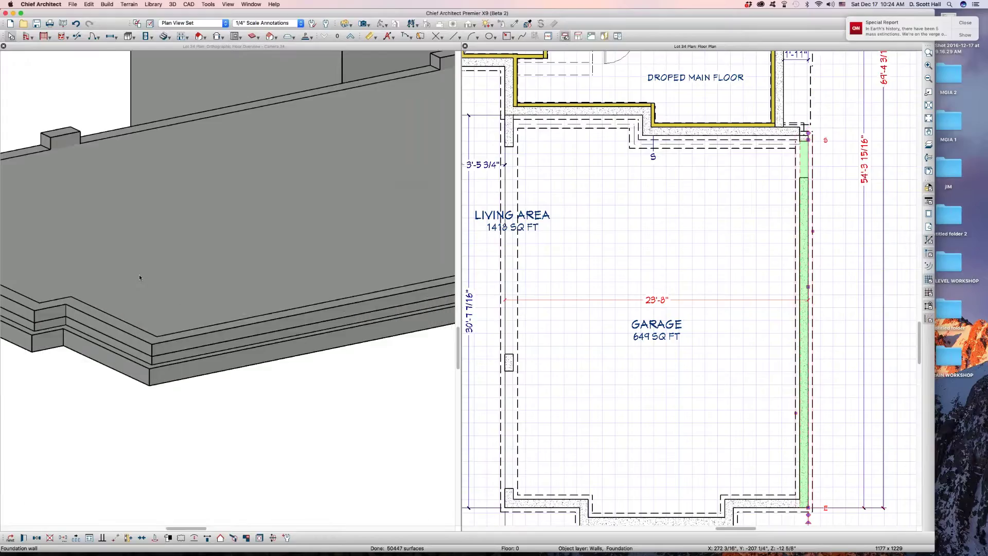
{"action": "left_click", "coordinate": [139, 274]}
{"action": "left_click", "coordinate": [138, 272]}
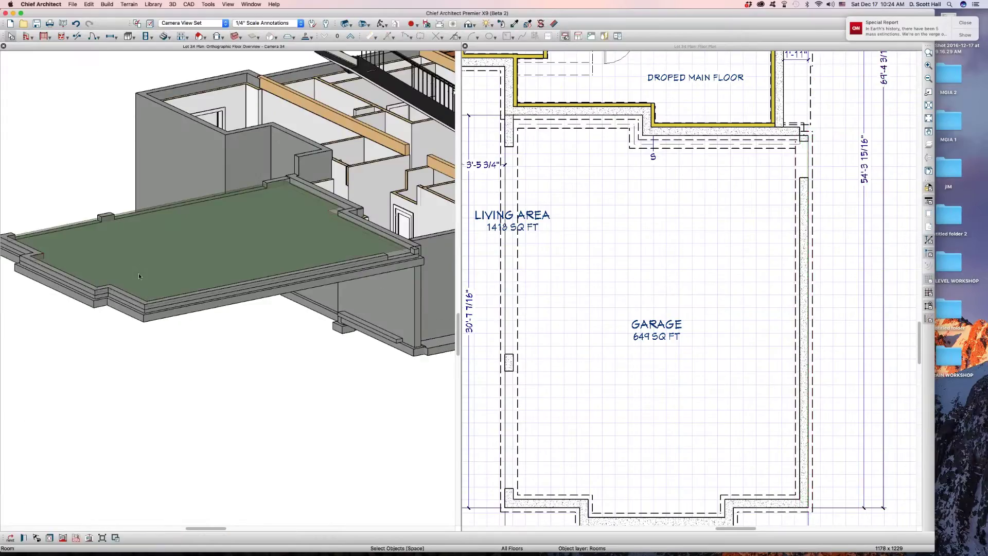
Step: Examine the garage slab and its foundation walls against the house from above, below and the sides in the 3D overview
{"action": "left_click", "coordinate": [280, 214]}
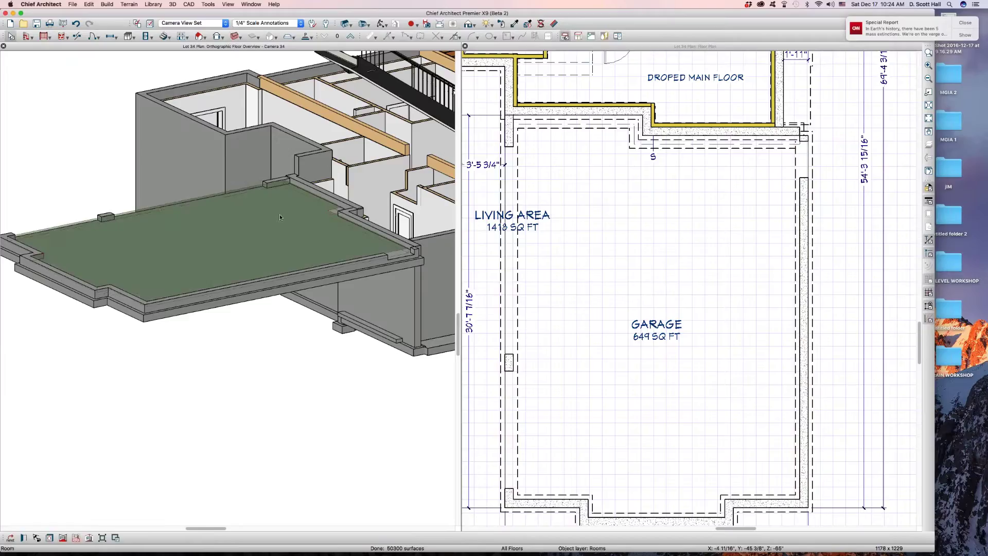
{"action": "key", "text": "Escape"}
{"action": "middle_click_drag", "start_coordinate": [170, 227], "coordinate": [393, 231]}
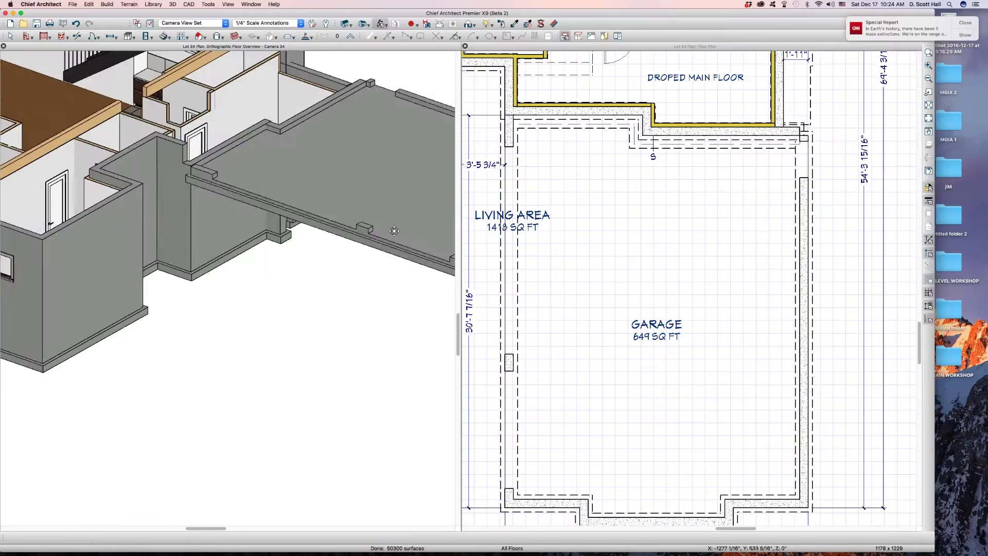
{"action": "scroll", "coordinate": [395, 231], "scroll_direction": "down", "scroll_amount": 3}
{"action": "scroll", "coordinate": [317, 193], "scroll_direction": "down", "scroll_amount": 3}
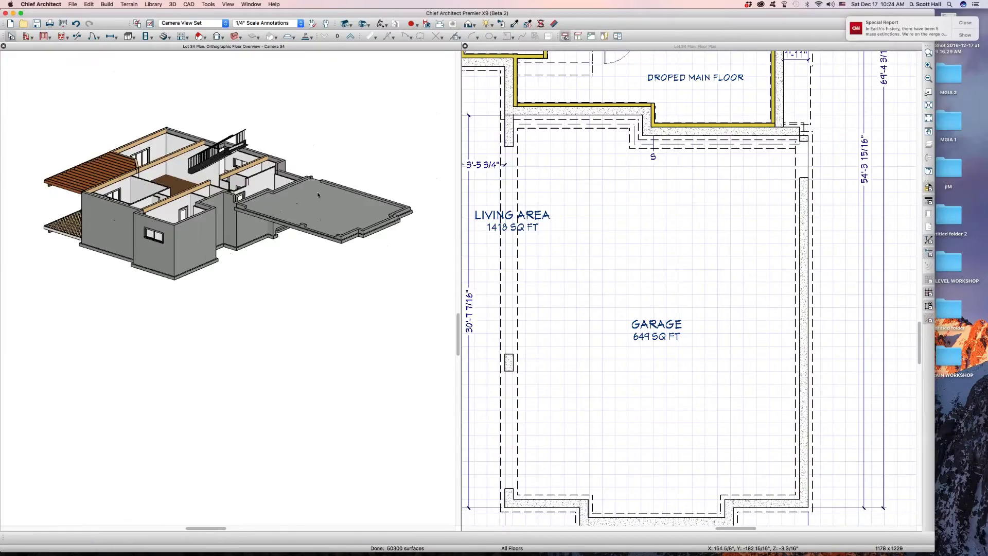
{"action": "scroll", "coordinate": [258, 224], "scroll_direction": "up", "scroll_amount": 2}
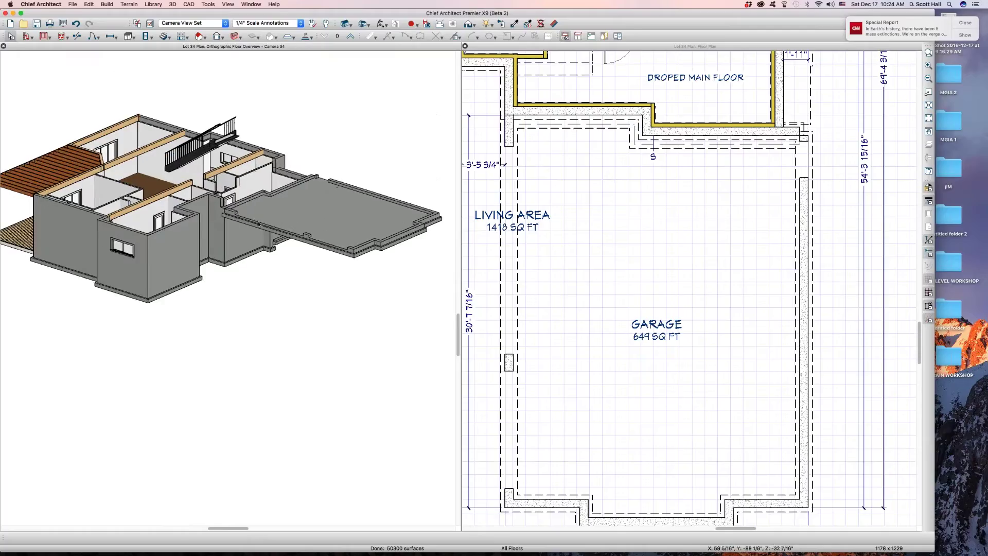
{"action": "middle_click_drag", "start_coordinate": [259, 224], "coordinate": [261, 139]}
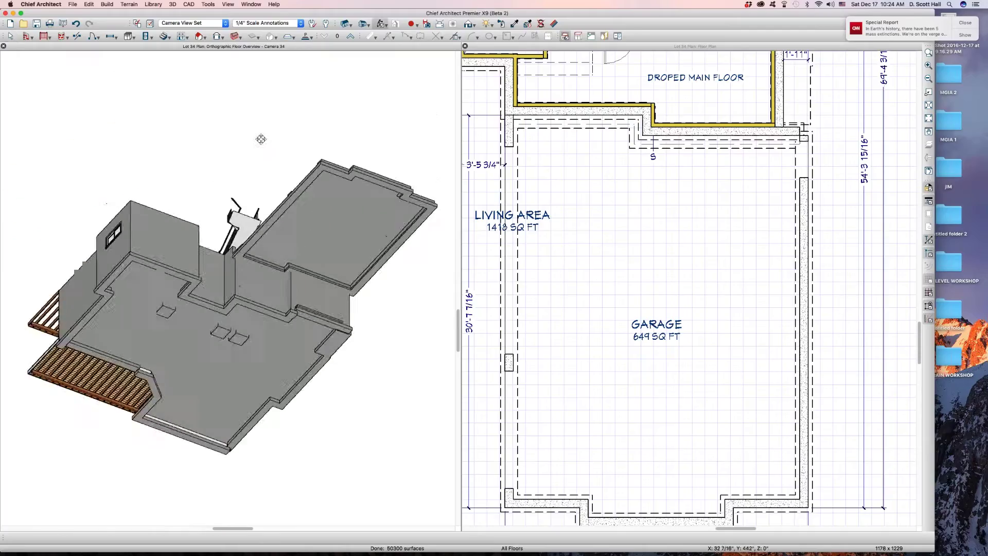
{"action": "left_click_drag", "start_coordinate": [261, 139], "coordinate": [264, 242]}
{"action": "key", "text": "space"}
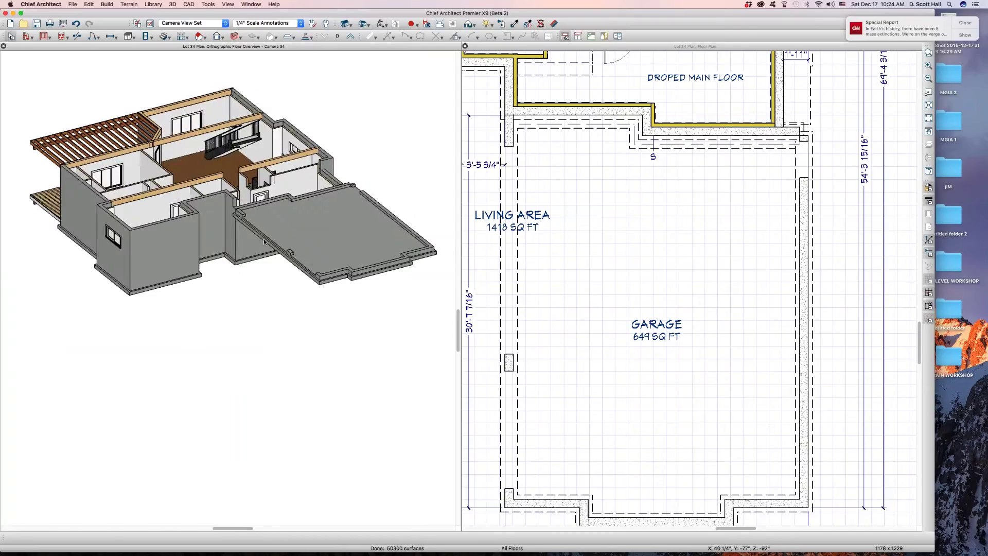
Step: Turn on automatic building of floor and ceiling, wall and roof framing, and build the framing
{"action": "key", "text": "super+l"}
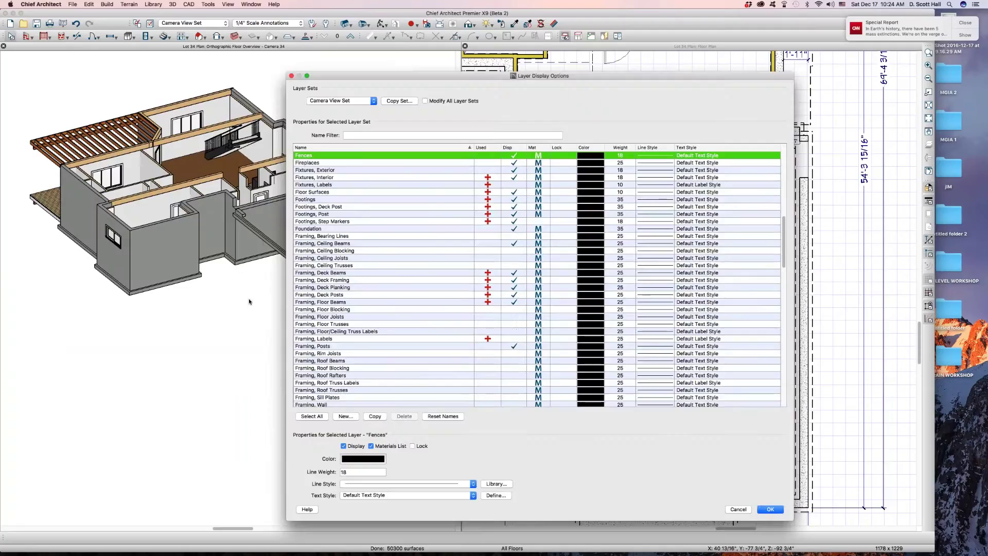
{"action": "left_click", "coordinate": [739, 510]}
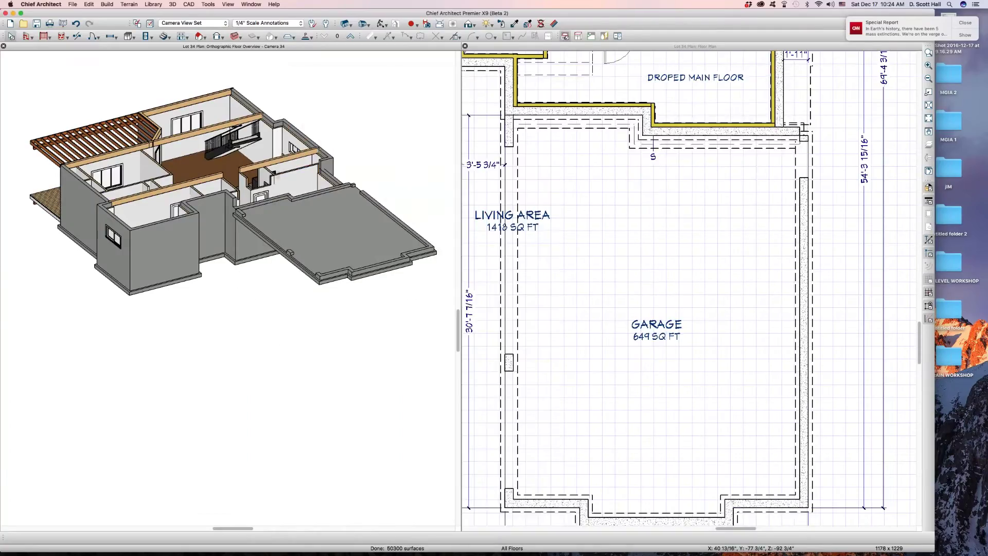
{"action": "left_click", "coordinate": [596, 265]}
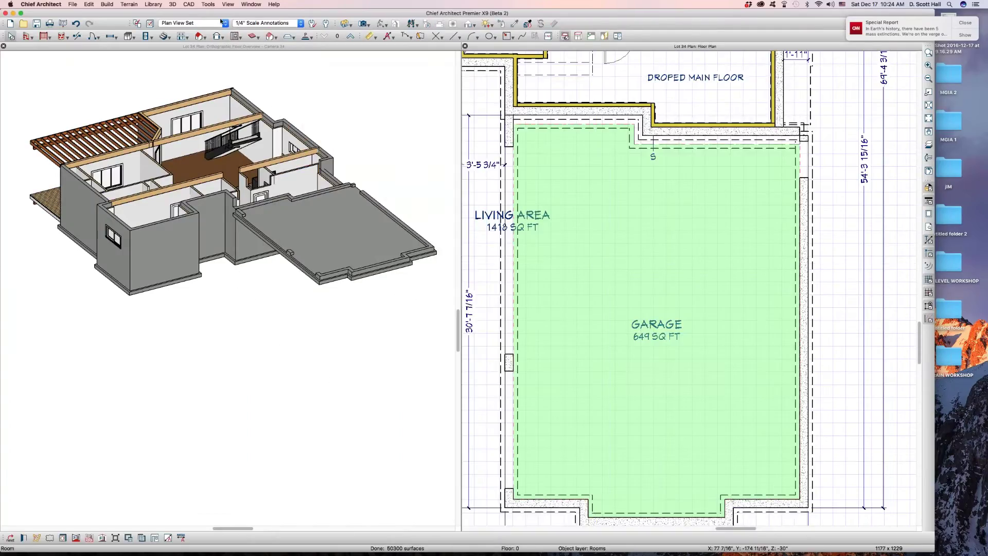
{"action": "left_click", "coordinate": [270, 36]}
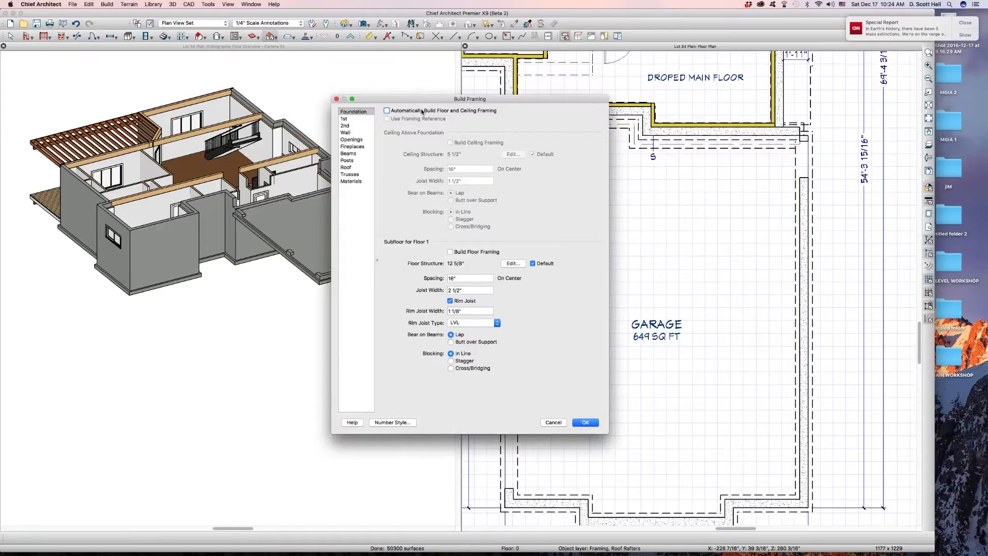
{"action": "left_click", "coordinate": [345, 133]}
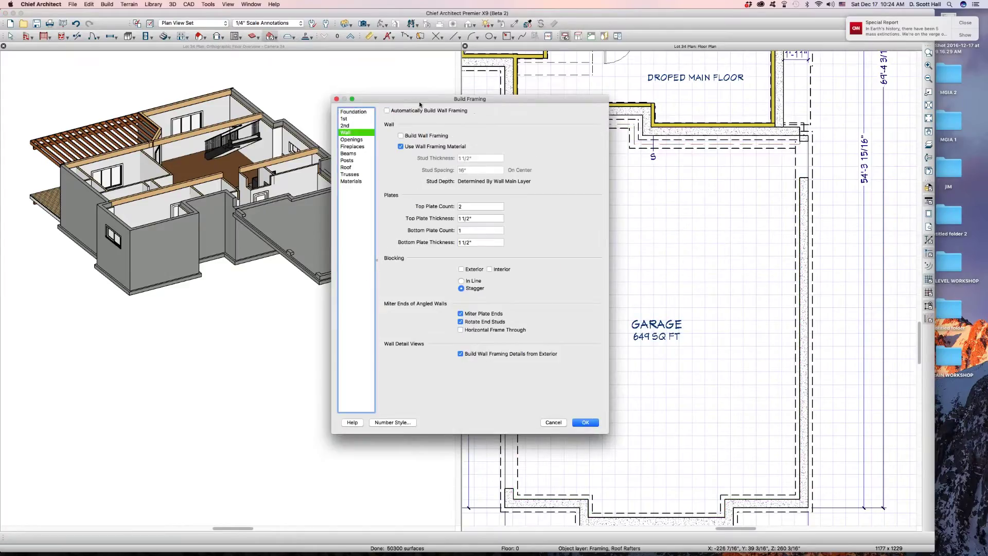
{"action": "left_click", "coordinate": [347, 168]}
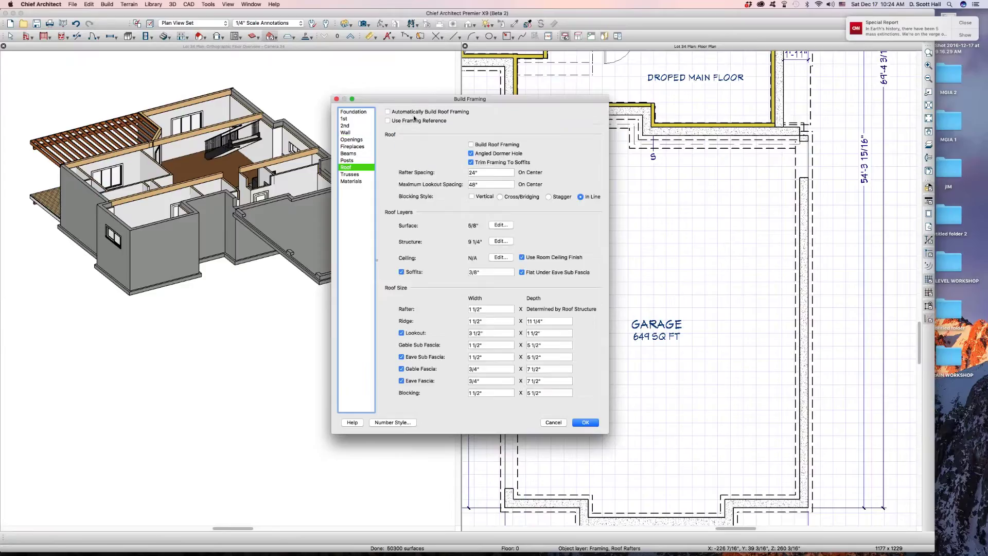
{"action": "key", "text": "Return"}
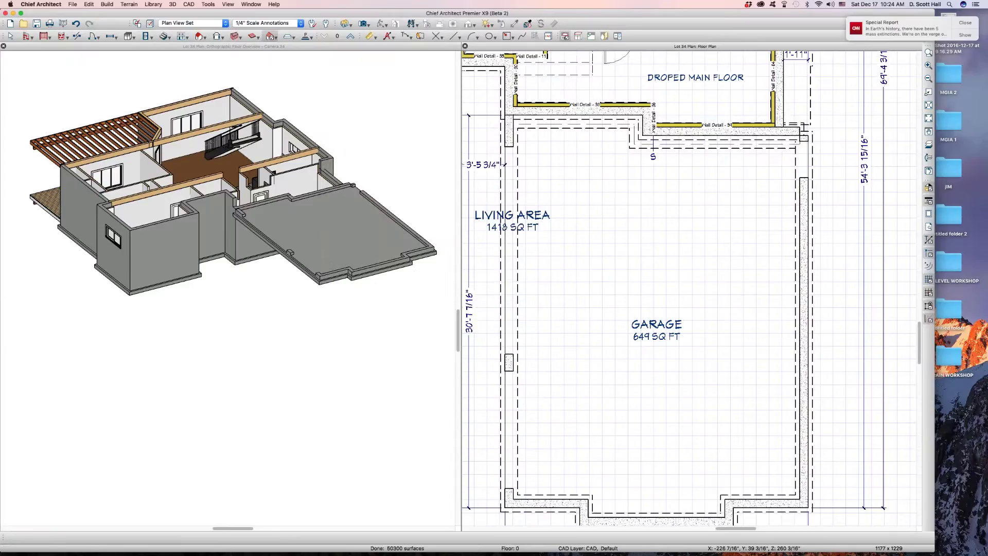
Step: Display the Framing, Floor Joists layer in the 3D overview's Camera View Set
{"action": "left_click", "coordinate": [239, 301]}
{"action": "key", "text": "super+l"}
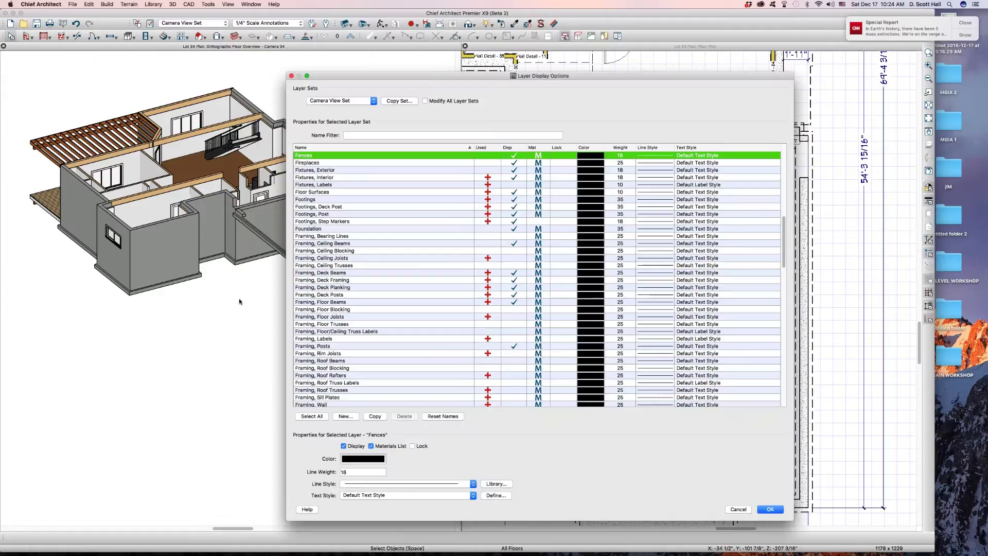
{"action": "type", "text": "fr"}
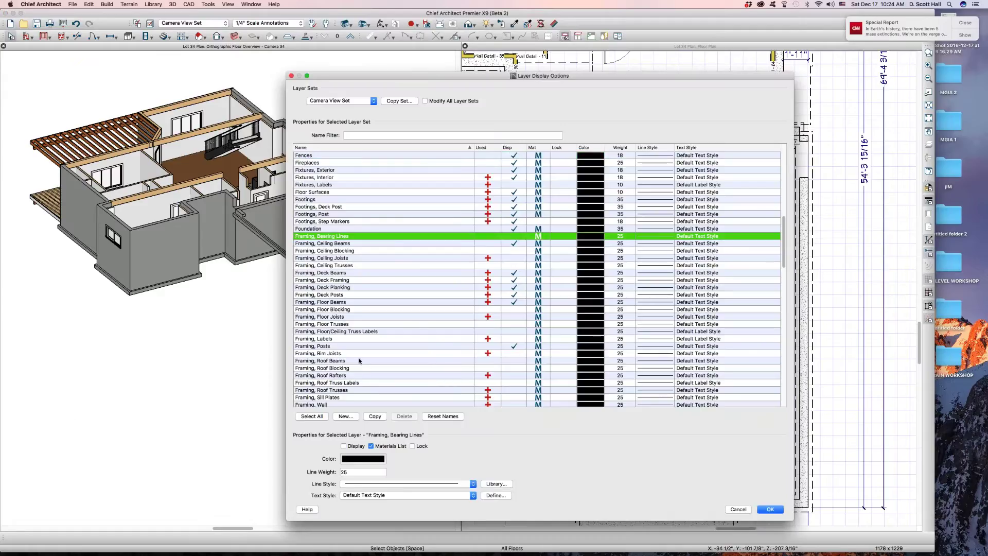
{"action": "scroll", "coordinate": [359, 361], "scroll_direction": "down", "scroll_amount": 3}
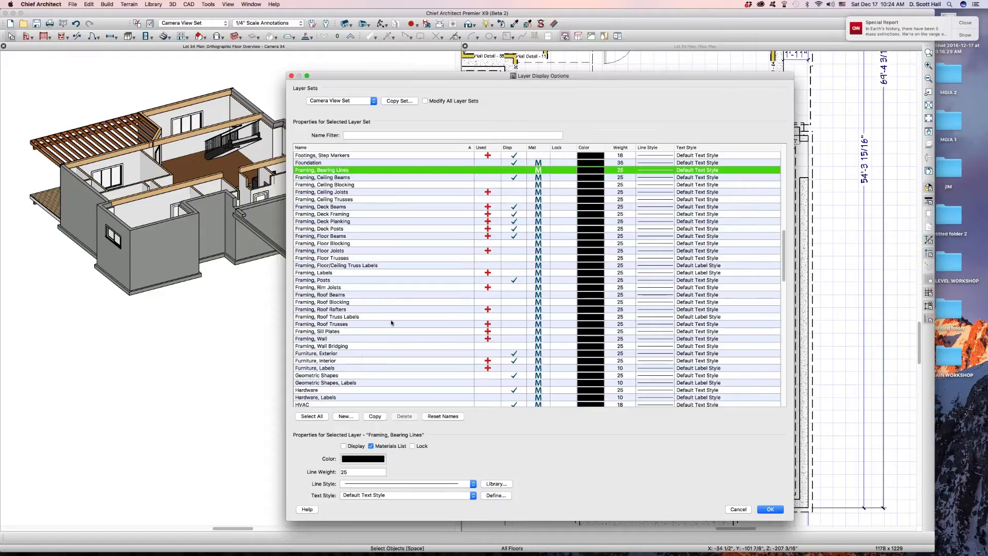
{"action": "left_click", "coordinate": [503, 254]}
{"action": "key", "text": "Return"}
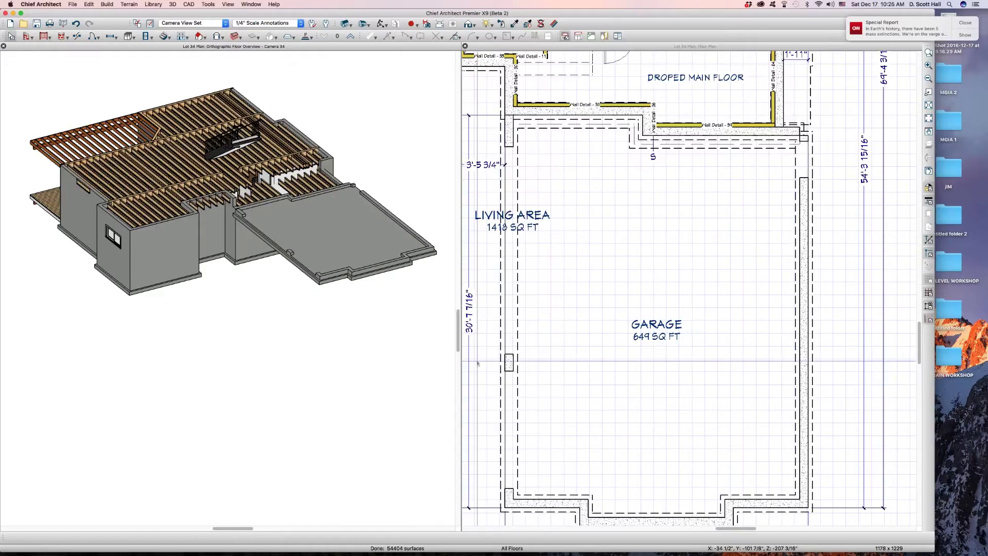
Step: Examine closely how the floor joists meet the stepped foundation wall between the house and the garage slab
{"action": "key", "text": "o"}
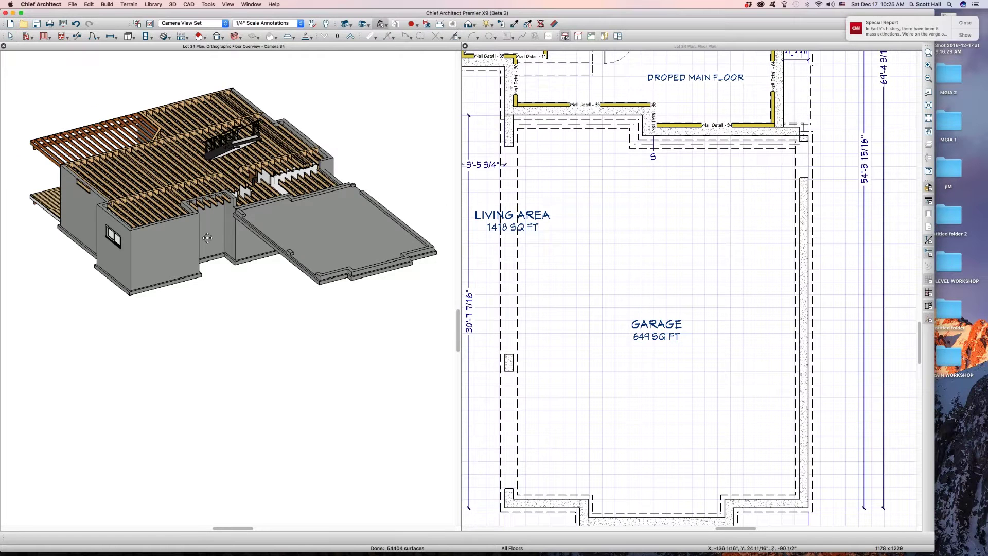
{"action": "left_click_drag", "start_coordinate": [252, 280], "coordinate": [27, 349]}
{"action": "left_click_drag", "start_coordinate": [82, 309], "coordinate": [137, 294]}
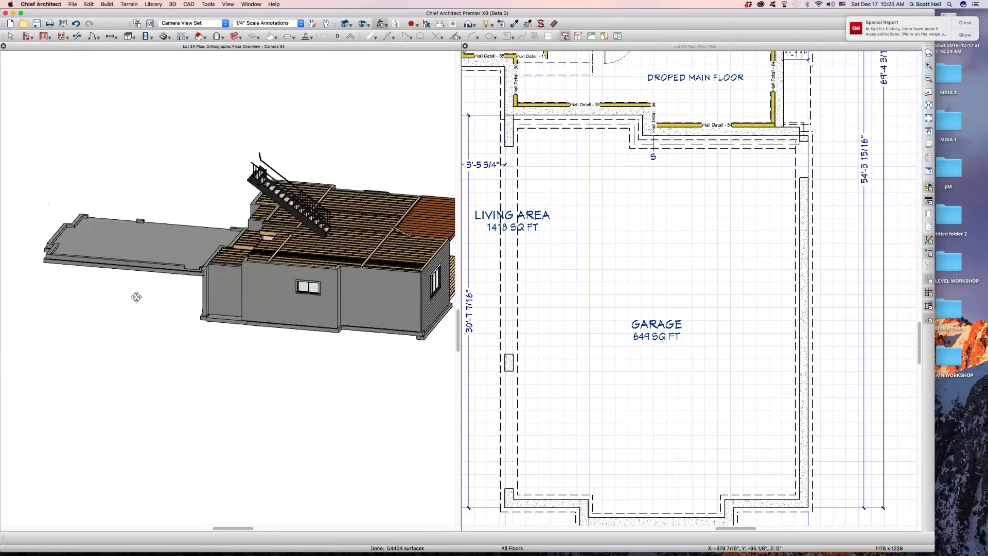
{"action": "scroll", "coordinate": [253, 243], "scroll_direction": "up", "scroll_amount": 10}
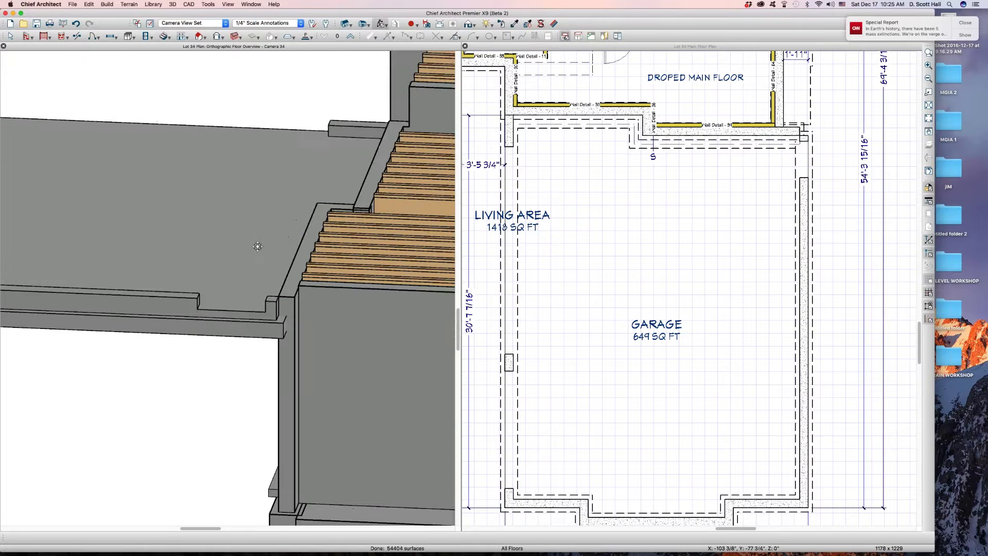
{"action": "left_click_drag", "start_coordinate": [254, 243], "coordinate": [189, 250]}
{"action": "scroll", "coordinate": [189, 250], "scroll_direction": "up", "scroll_amount": 10}
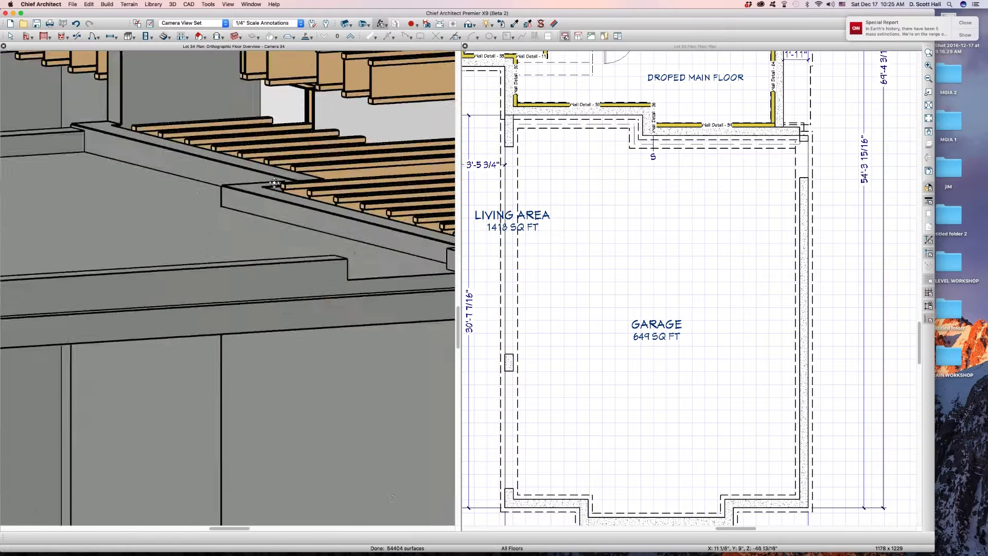
{"action": "scroll", "coordinate": [274, 183], "scroll_direction": "up", "scroll_amount": 10}
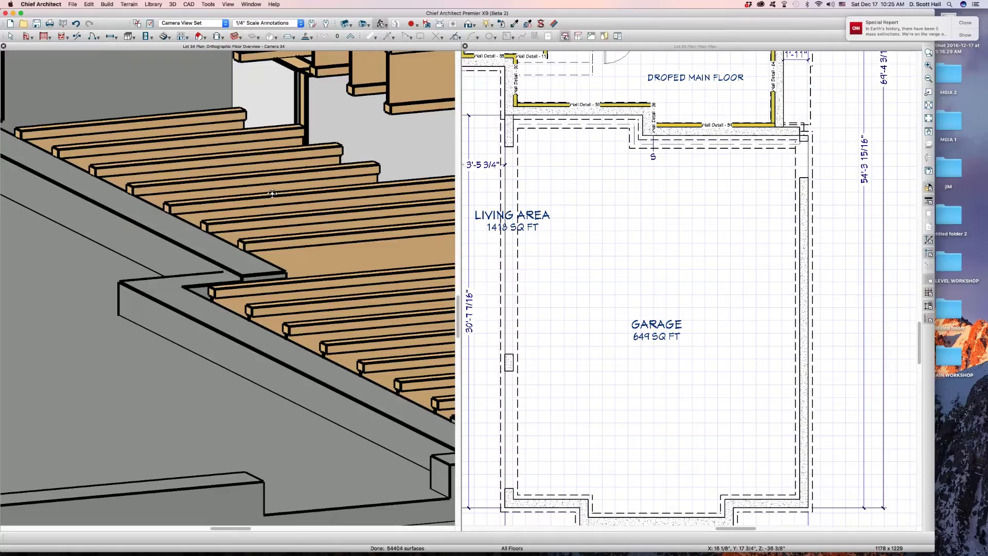
Step: Display the framing layers for rim joists, roof rafters, roof trusses and sill plates in the Camera View Set
{"action": "key", "text": "space"}
{"action": "key", "text": "l"}
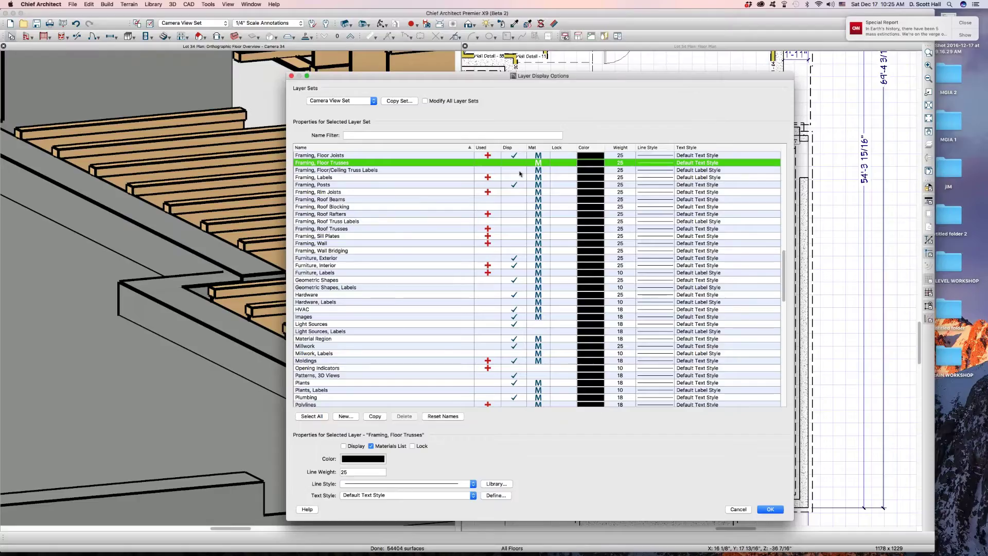
{"action": "left_click", "coordinate": [506, 193]}
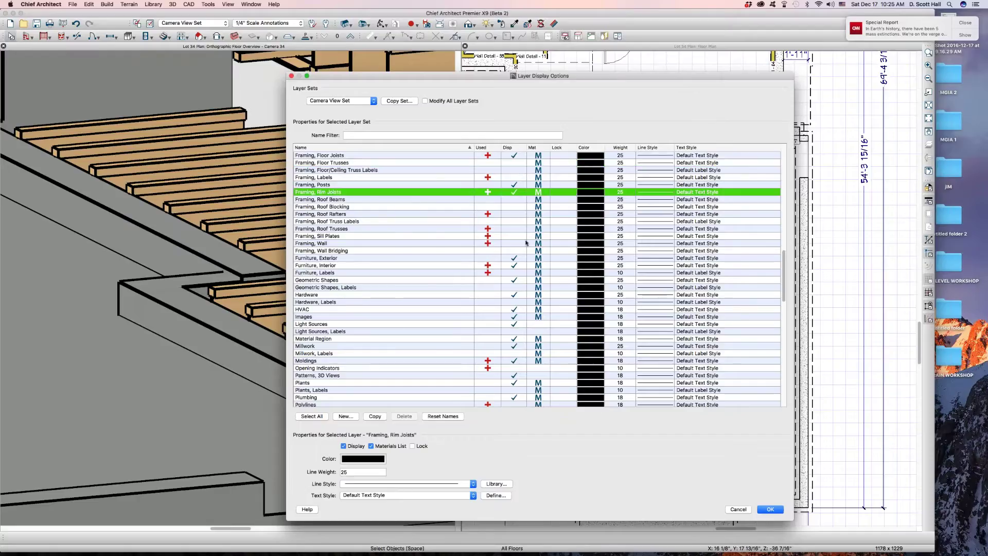
{"action": "left_click", "coordinate": [516, 214]}
{"action": "left_click", "coordinate": [517, 229]}
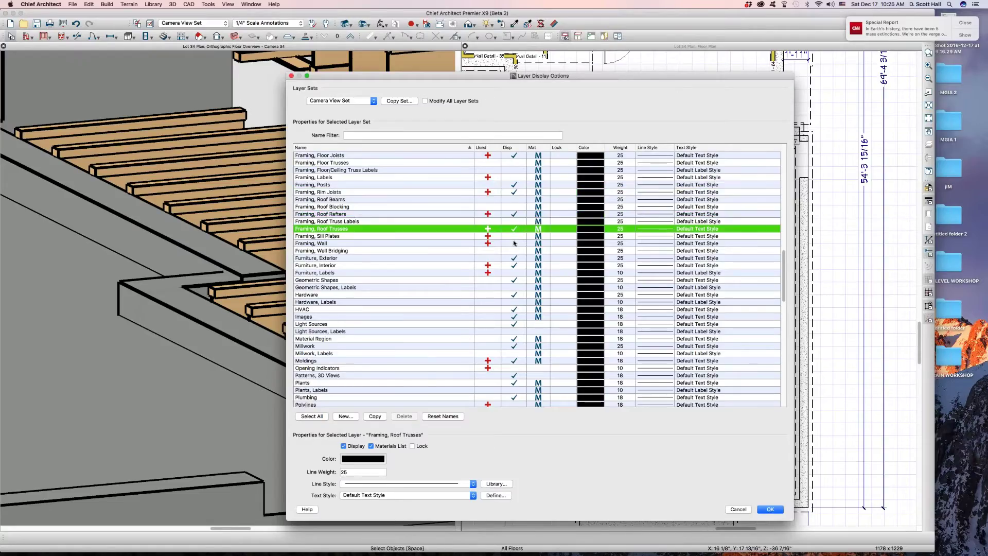
{"action": "left_click", "coordinate": [511, 237]}
{"action": "key", "text": "Return"}
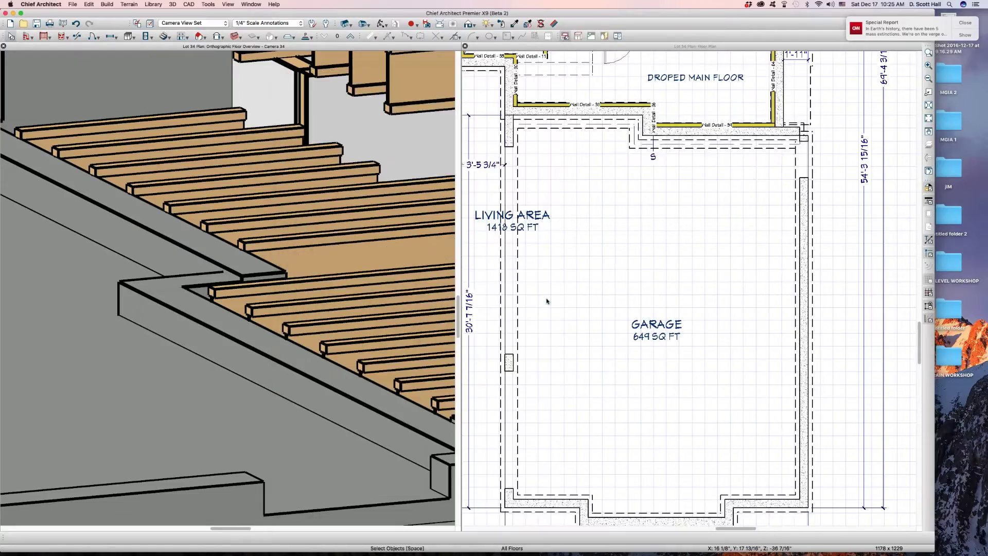
Step: Inspect the house floor framing, sill plates and garage stem walls around the slab from several angles in 3D
{"action": "scroll", "coordinate": [140, 226], "scroll_direction": "down", "scroll_amount": 3}
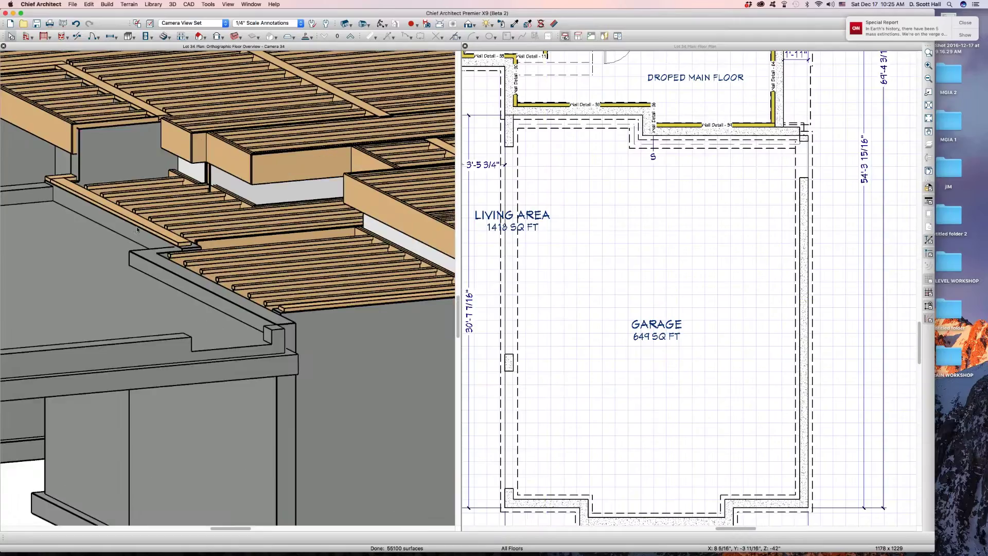
{"action": "scroll", "coordinate": [156, 214], "scroll_direction": "up", "scroll_amount": 2}
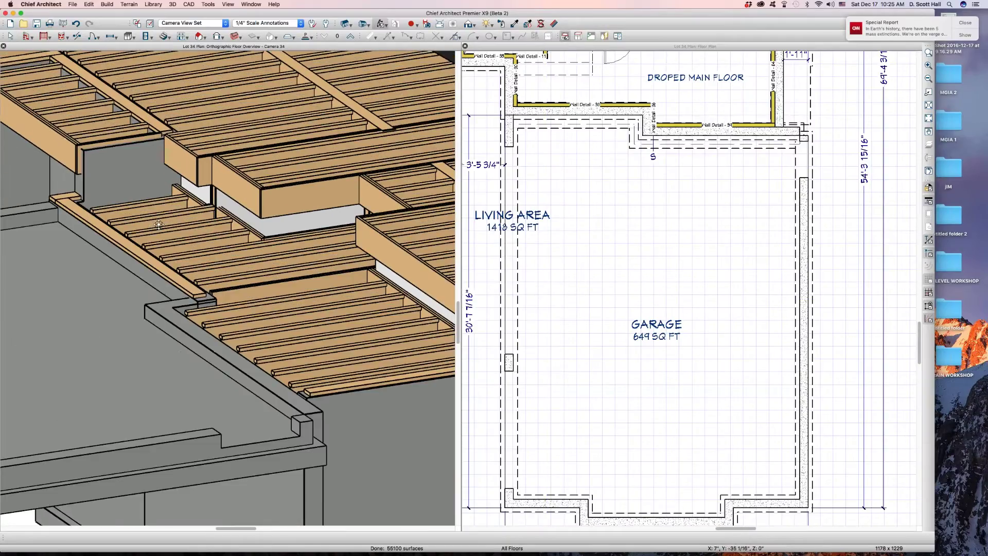
{"action": "scroll", "coordinate": [198, 340], "scroll_direction": "down", "scroll_amount": 5}
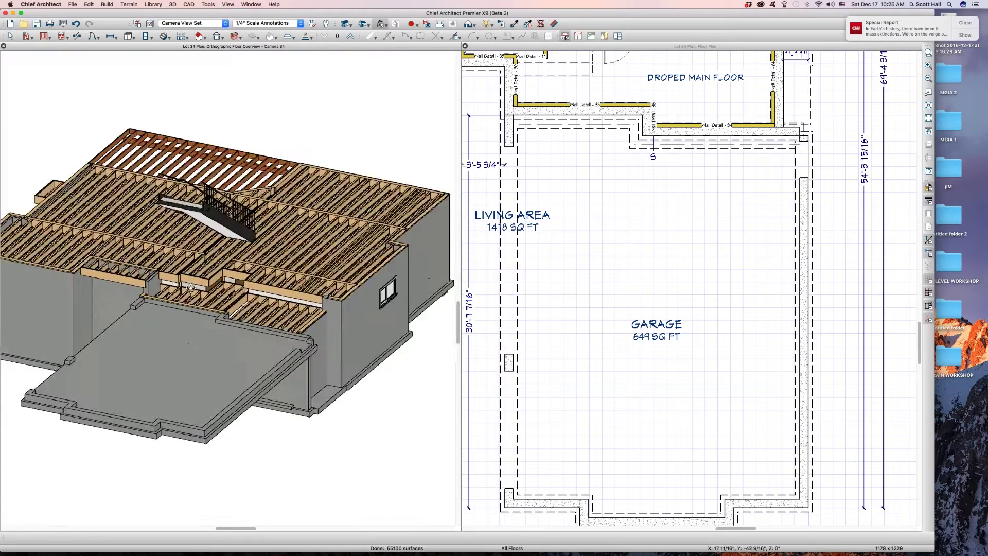
{"action": "middle_click_drag", "start_coordinate": [191, 287], "coordinate": [99, 269]}
{"action": "scroll", "coordinate": [98, 278], "scroll_direction": "down", "scroll_amount": 4}
{"action": "scroll", "coordinate": [95, 291], "scroll_direction": "up", "scroll_amount": 4}
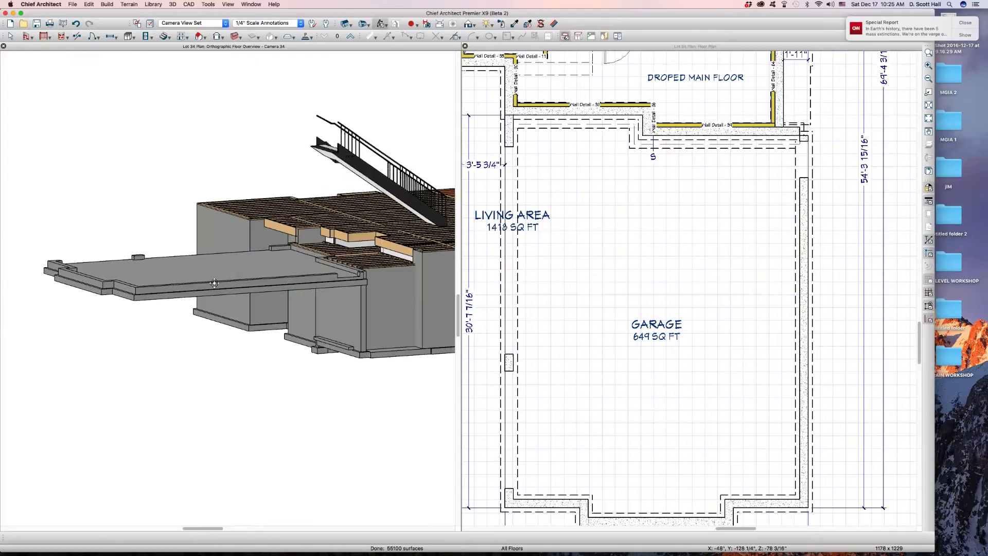
{"action": "key", "text": "space"}
{"action": "left_click", "coordinate": [241, 281]}
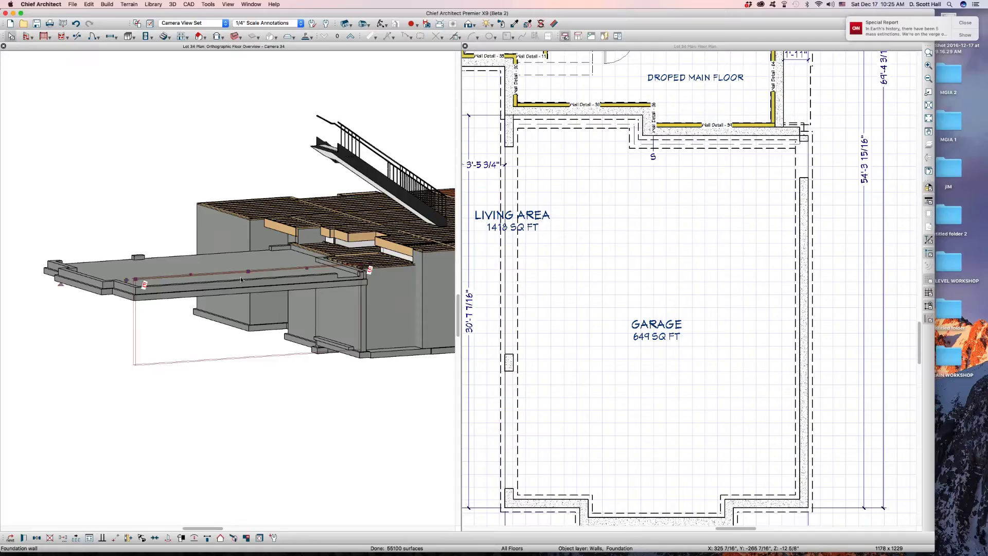
{"action": "left_click", "coordinate": [239, 277]}
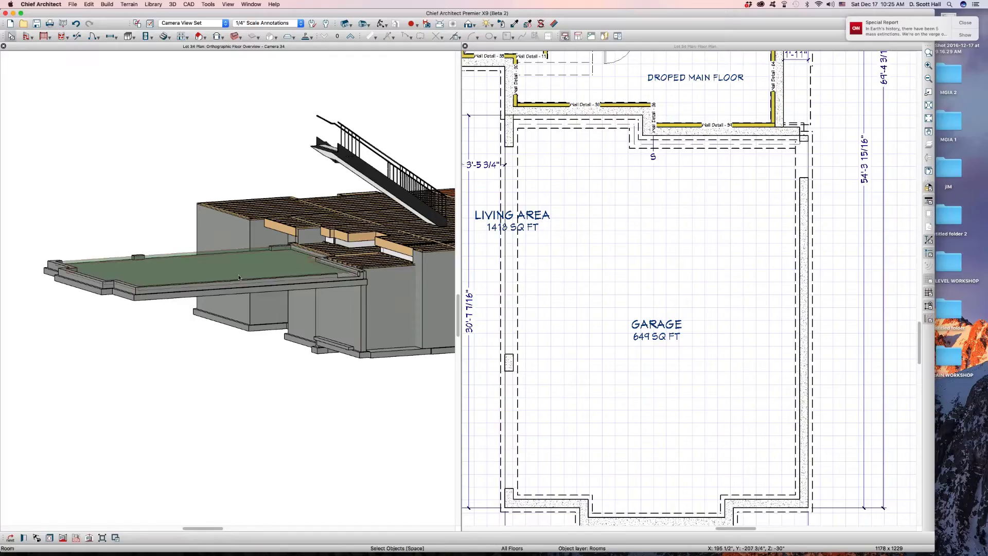
{"action": "key", "text": "Escape"}
{"action": "middle_click_drag", "start_coordinate": [241, 276], "coordinate": [267, 298]}
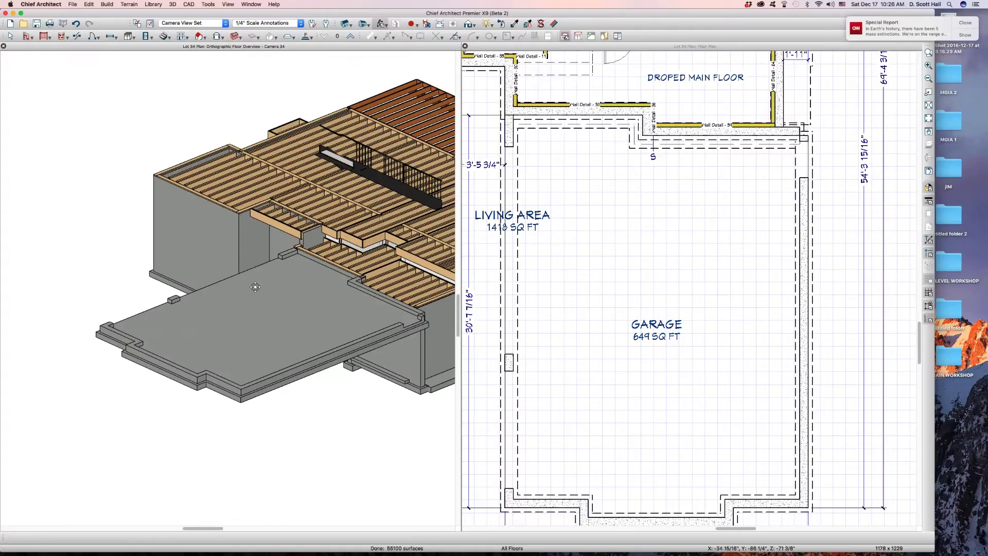
Step: Check the extent of the garage slab's room by selecting it in the 3D overview and in the floor plan
{"action": "key", "text": "space"}
{"action": "left_click", "coordinate": [274, 307]}
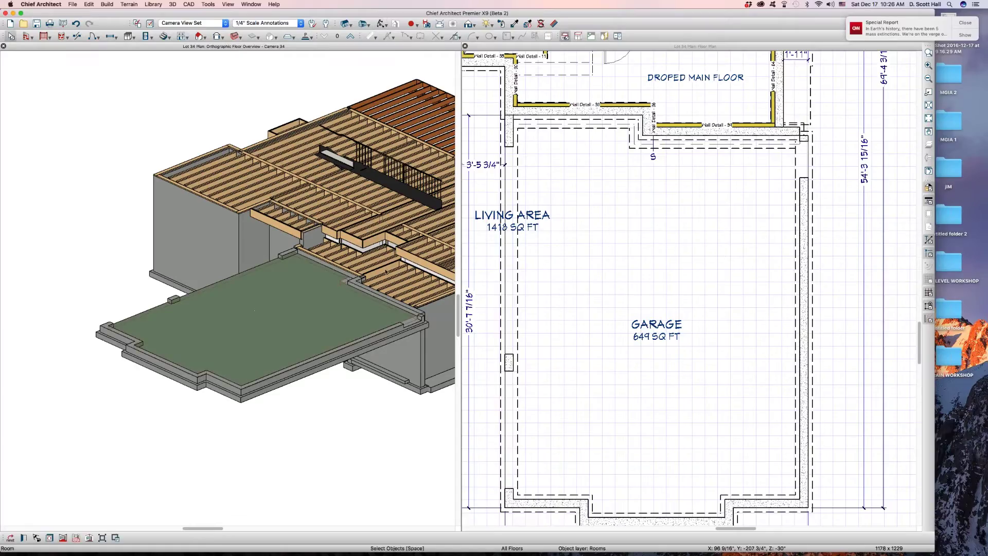
{"action": "left_click", "coordinate": [690, 252]}
{"action": "left_click", "coordinate": [657, 243]}
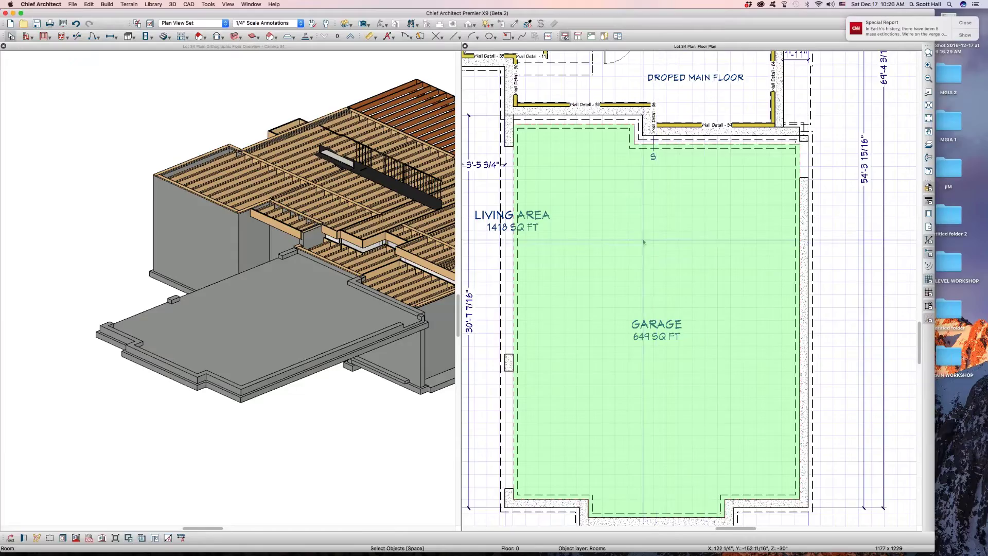
{"action": "key", "text": "Escape"}
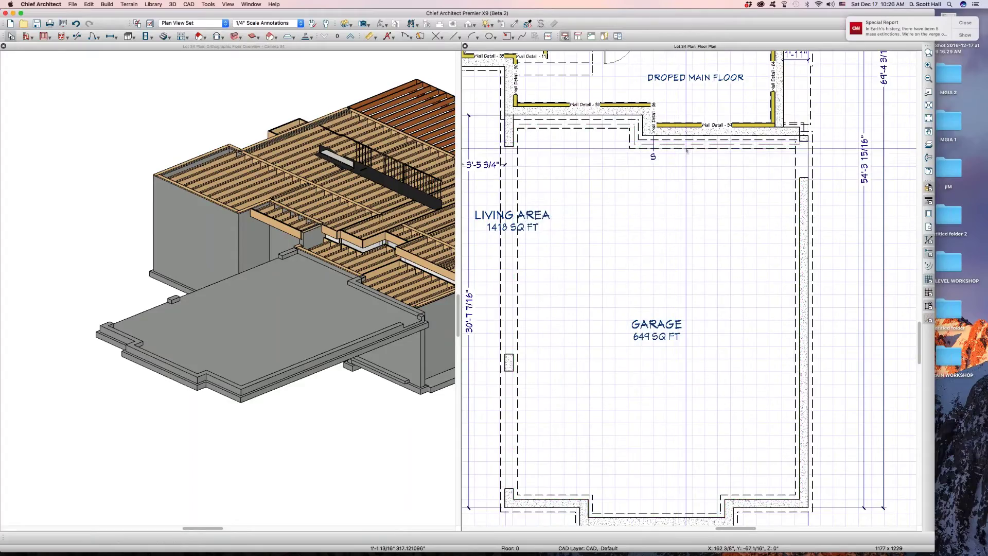
Step: Try deleting the three stepped foundation walls along the garage's house side, and undo the deletion
{"action": "left_click", "coordinate": [693, 143]}
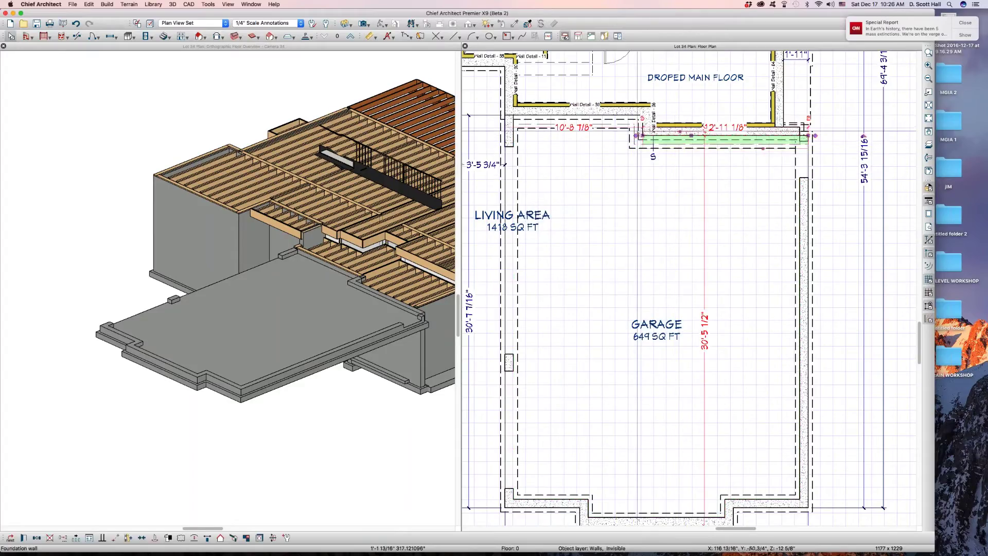
{"action": "left_click", "coordinate": [620, 127], "text": "shift"}
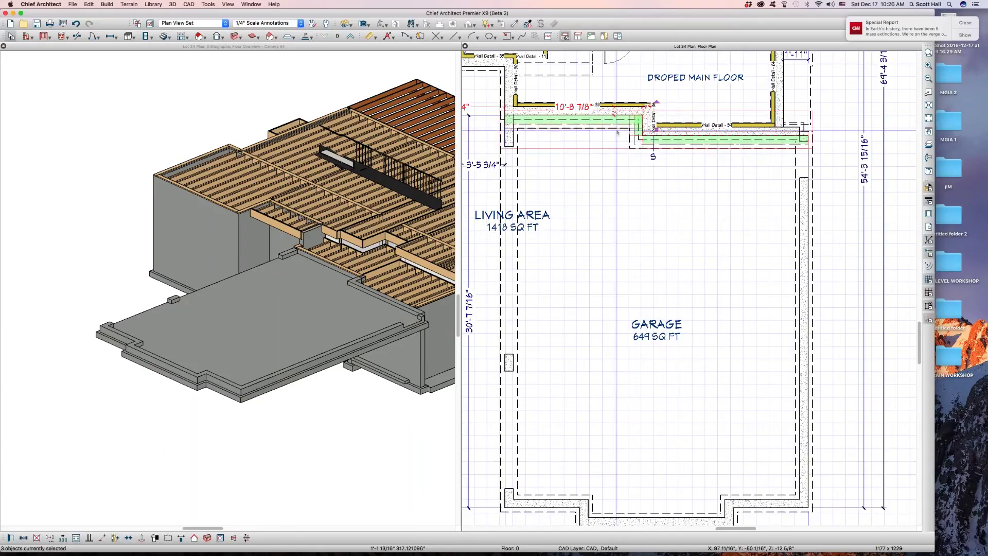
{"action": "key", "text": "Delete"}
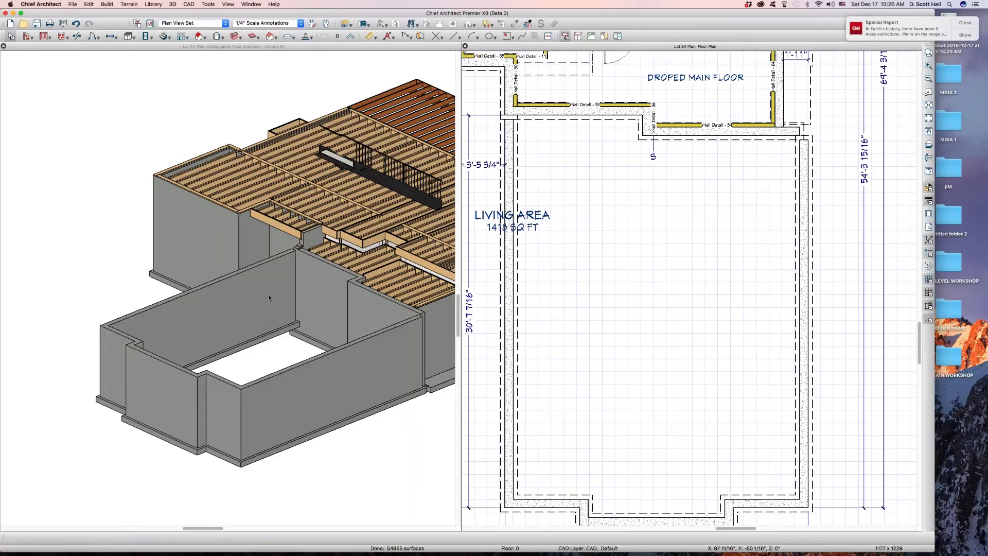
{"action": "key", "text": "super+z"}
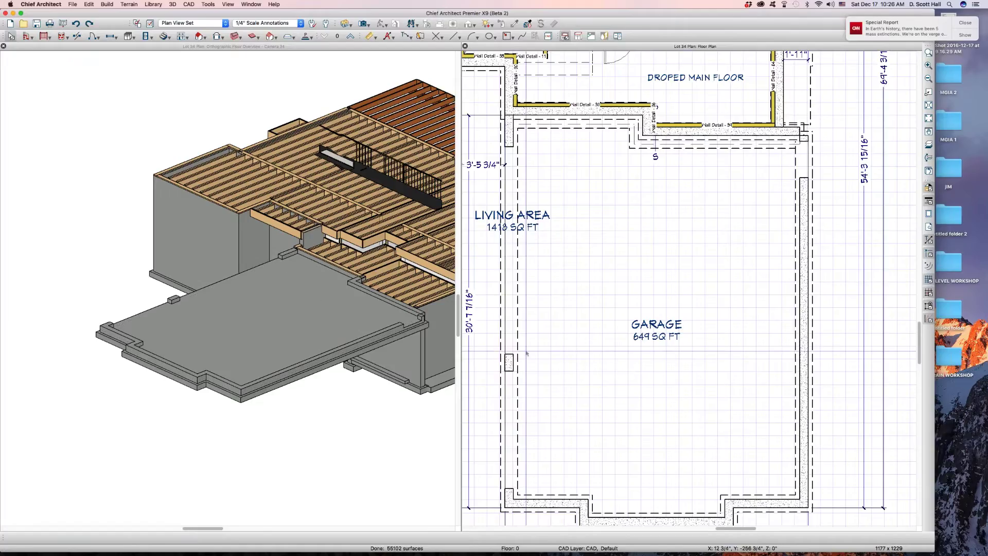
Step: Compare the extents of the garage room and the adjoining dropped main floor room in the plan
{"action": "left_click", "coordinate": [608, 258]}
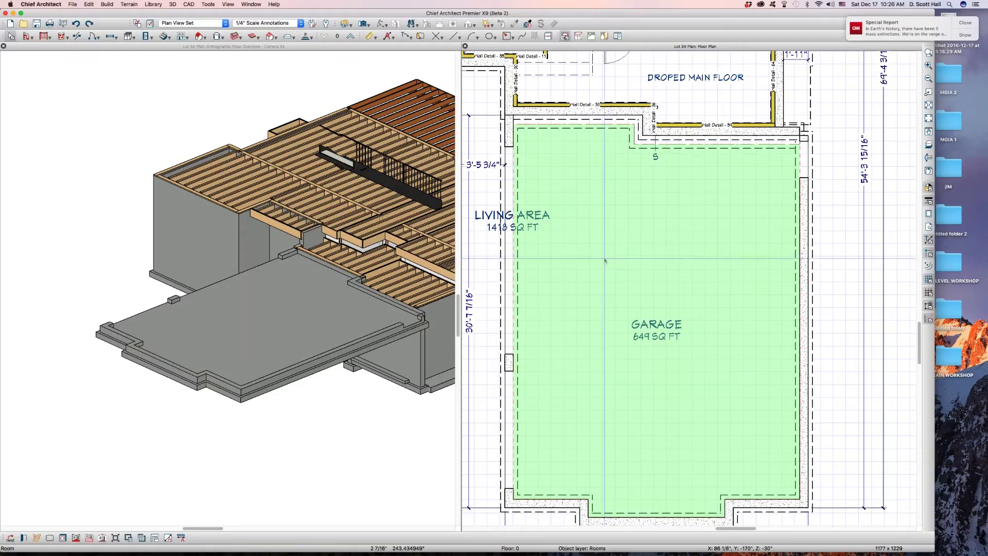
{"action": "scroll", "coordinate": [664, 175], "scroll_direction": "down", "scroll_amount": 2}
{"action": "scroll", "coordinate": [666, 173], "scroll_direction": "up", "scroll_amount": 2}
{"action": "left_click", "coordinate": [667, 172]}
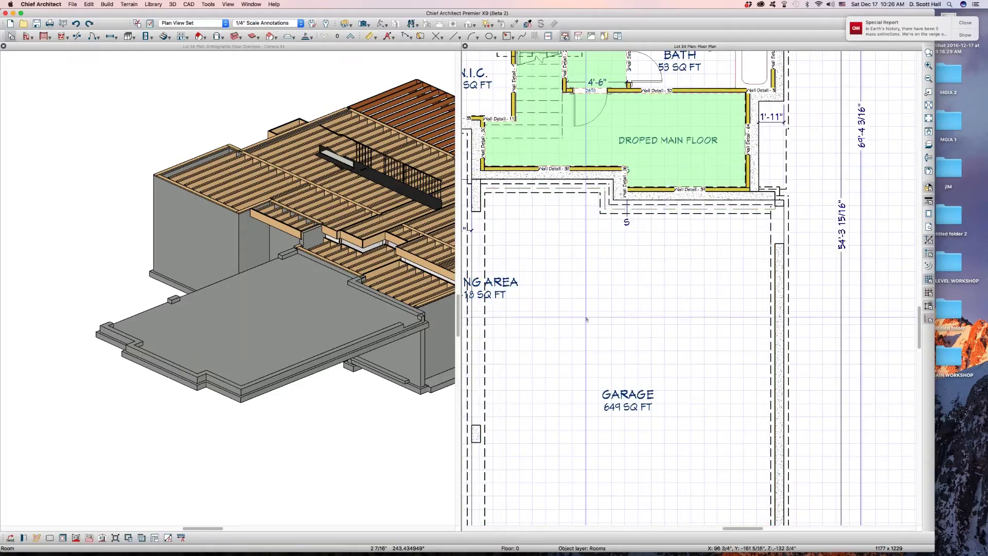
Step: Review the garage room's structure elevations, stem wall height and monolithic slab settings in its room specification
{"action": "left_click", "coordinate": [586, 316]}
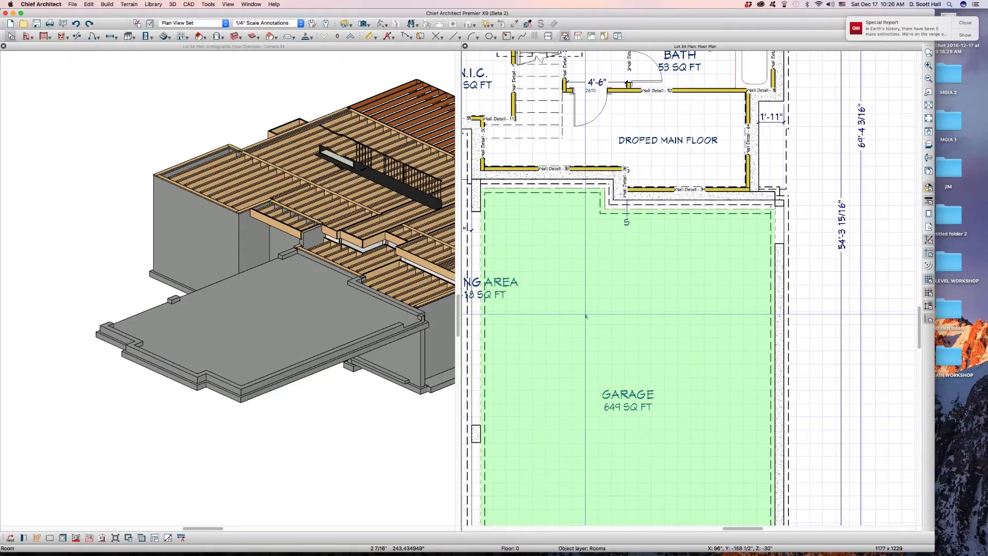
{"action": "double_click", "coordinate": [585, 317]}
{"action": "left_click", "coordinate": [503, 130]}
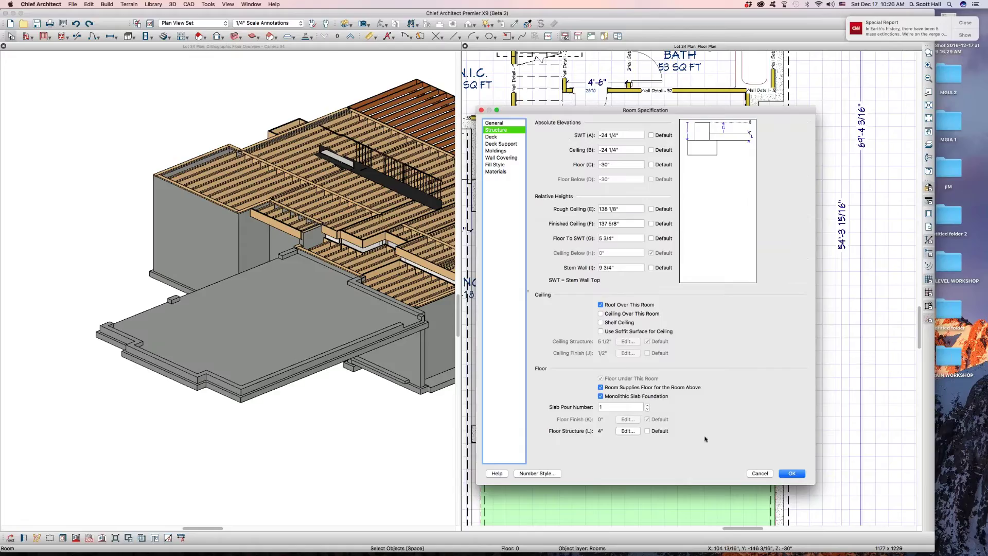
{"action": "left_click", "coordinate": [793, 474]}
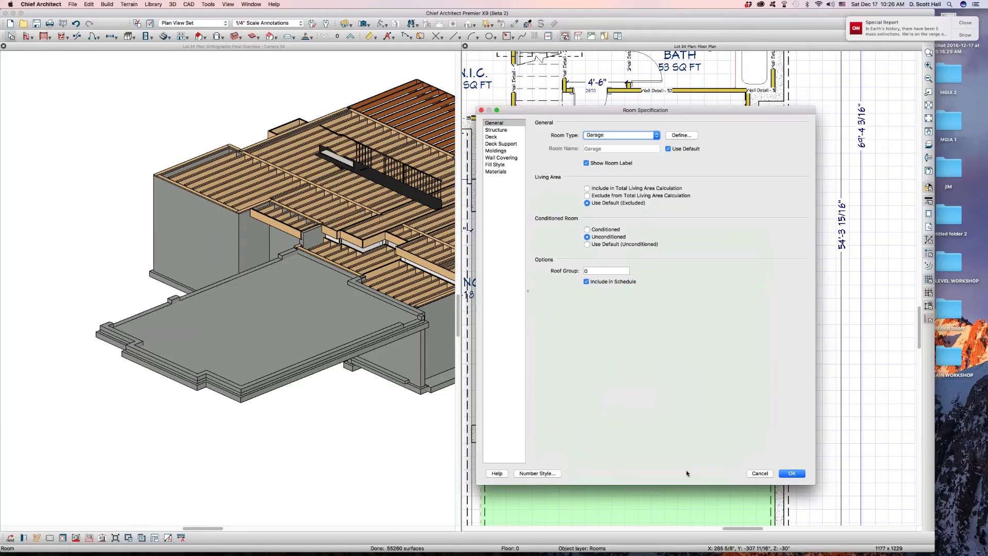
{"action": "left_click", "coordinate": [792, 473]}
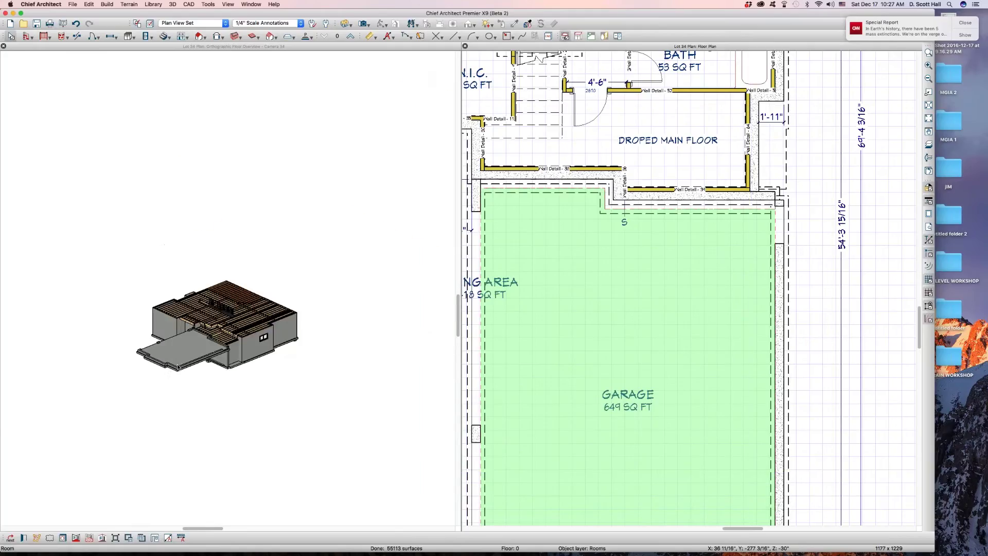
Step: Inspect the garage slab and the adjoining house foundation in the 3D overview from the opposite side
{"action": "left_click", "coordinate": [177, 367]}
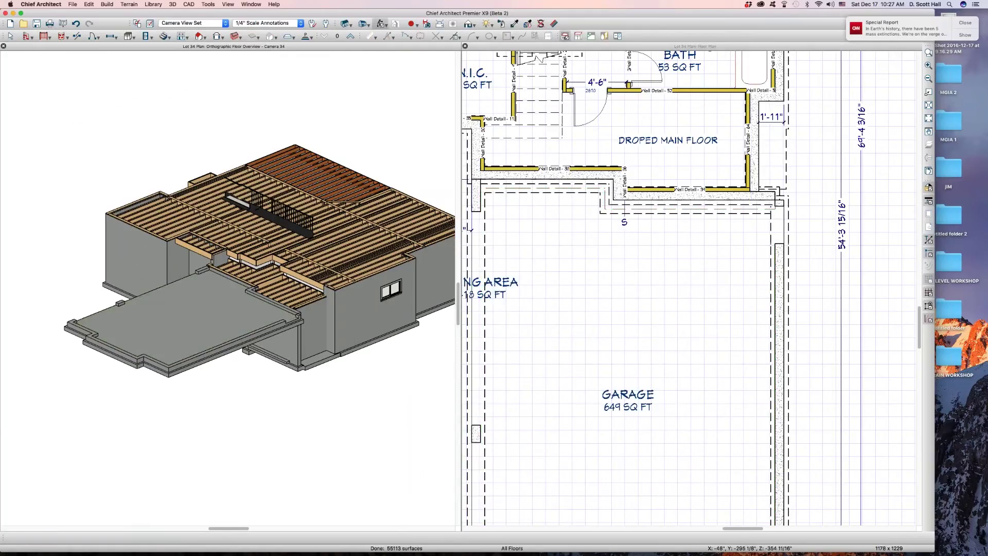
{"action": "left_click_drag", "start_coordinate": [89, 437], "coordinate": [234, 423]}
{"action": "key", "text": "space"}
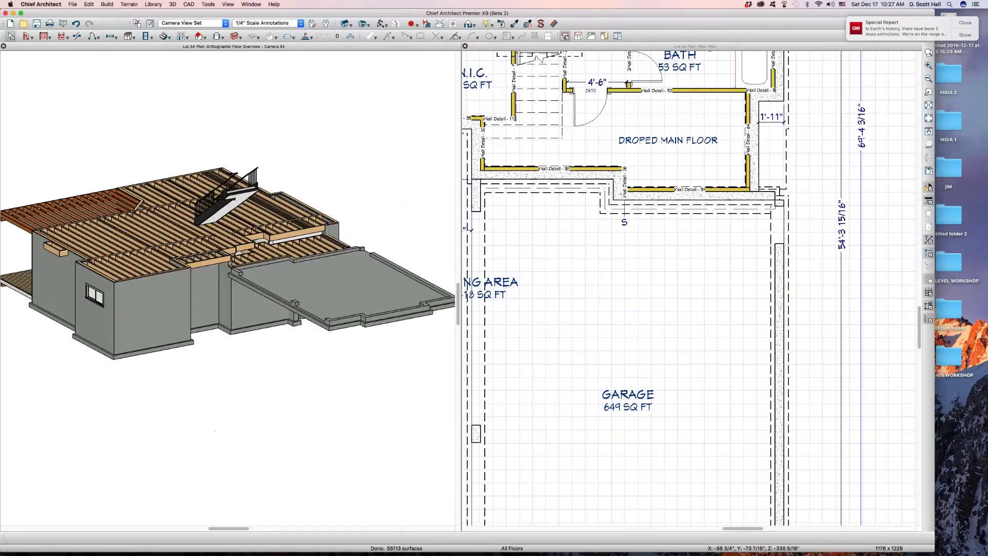